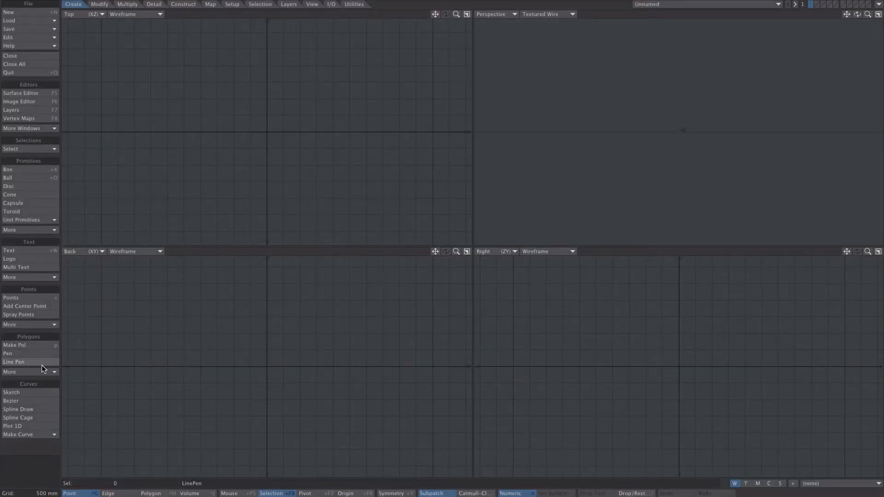
# - Draw a two-point vertical line from the origin straight up in the Back view with Line Pen
pyautogui.click(18, 362)
pyautogui.click(240, 346)
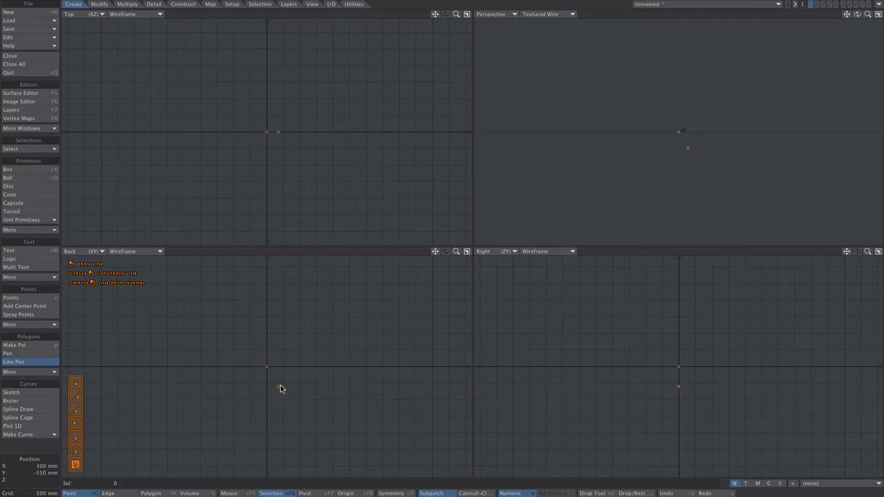
pyautogui.moveTo(291, 352)
pyautogui.mouseDown()
pyautogui.moveTo(151, 302)
pyautogui.moveTo(218, 321)
pyautogui.moveTo(284, 364)
pyautogui.moveTo(267, 366)
pyautogui.moveTo(266, 264)
pyautogui.mouseUp()
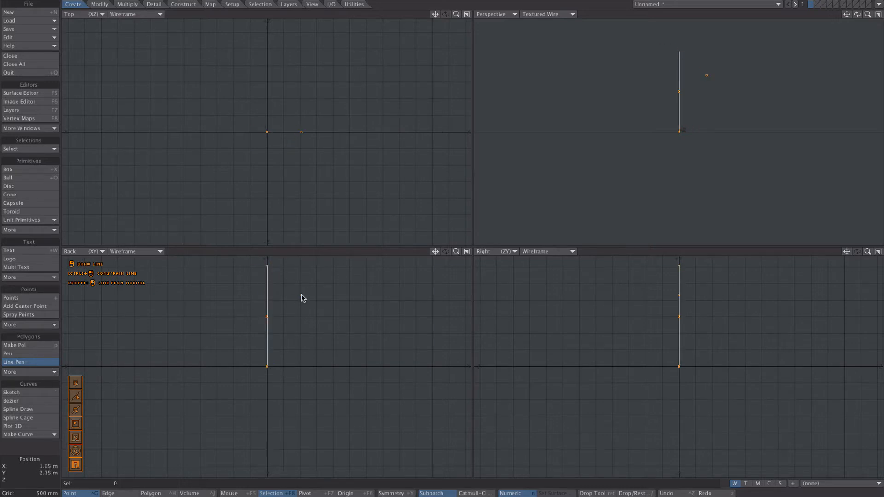
pyautogui.press('space')
pyautogui.press('a')
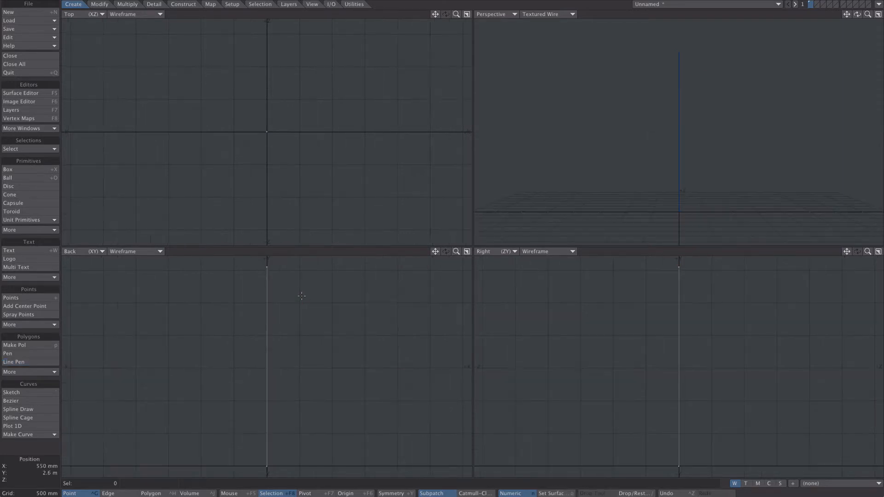
pyautogui.scroll(-4, 327, 306)
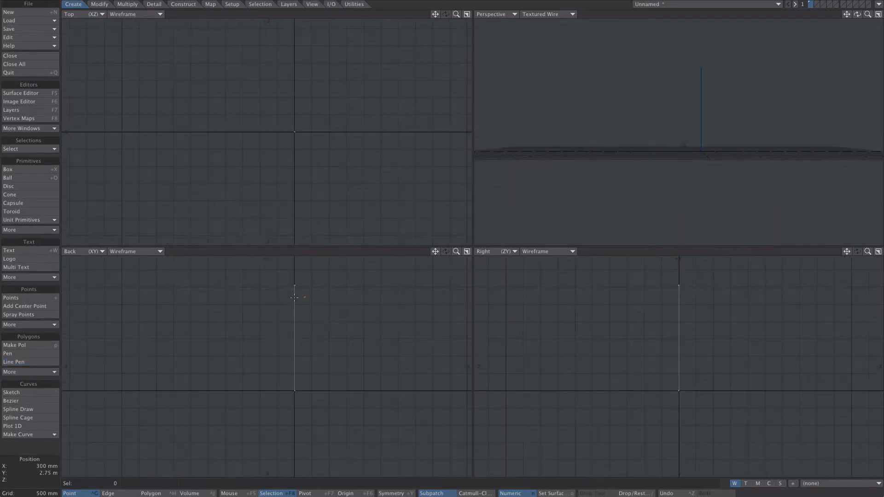
# - Select the line's upper point and set its Y position to 5 m
pyautogui.moveTo(306, 297)
pyautogui.mouseDown(button='right')
pyautogui.moveTo(334, 290)
pyautogui.moveTo(320, 312)
pyautogui.mouseUp(button='right')
pyautogui.hotkey('ctrl', 'v')
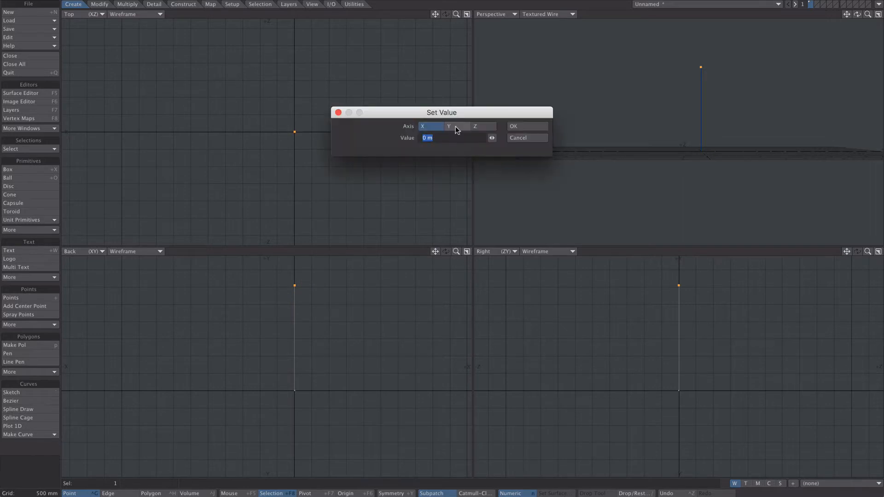
pyautogui.click(453, 126)
pyautogui.write('5')
pyautogui.press('Return')
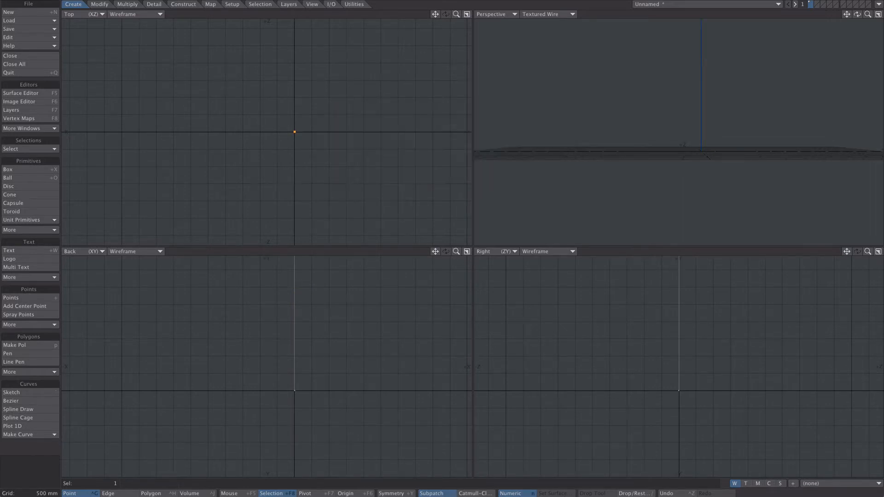
pyautogui.press('a')
pyautogui.press('/')
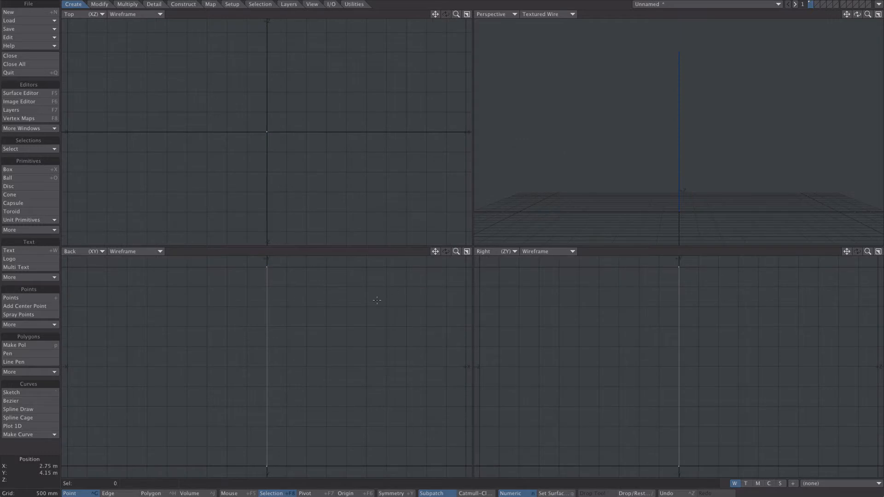
# - Rename the layer holding the line as 2ppc
pyautogui.press(',')
pyautogui.keyDown('alt'); pyautogui.moveTo(334, 323); pyautogui.dragTo(302, 313); pyautogui.keyUp('alt')
pyautogui.press('F7')
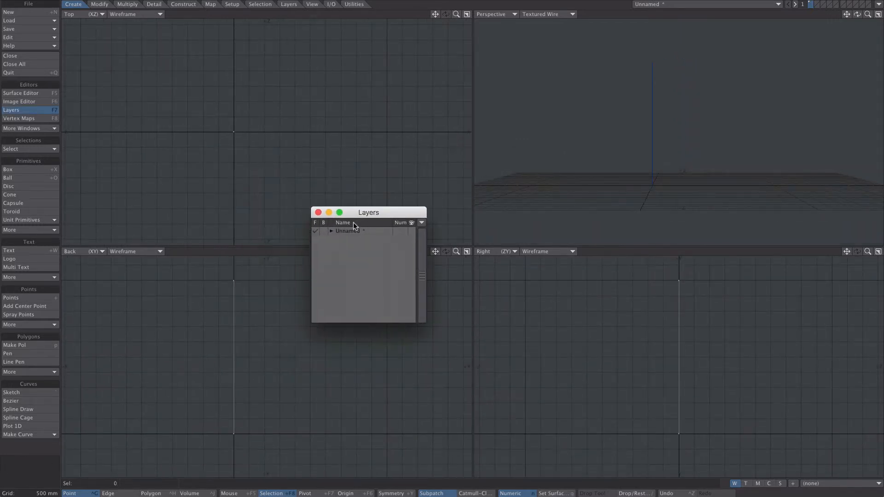
pyautogui.click(331, 232)
pyautogui.doubleClick(348, 237)
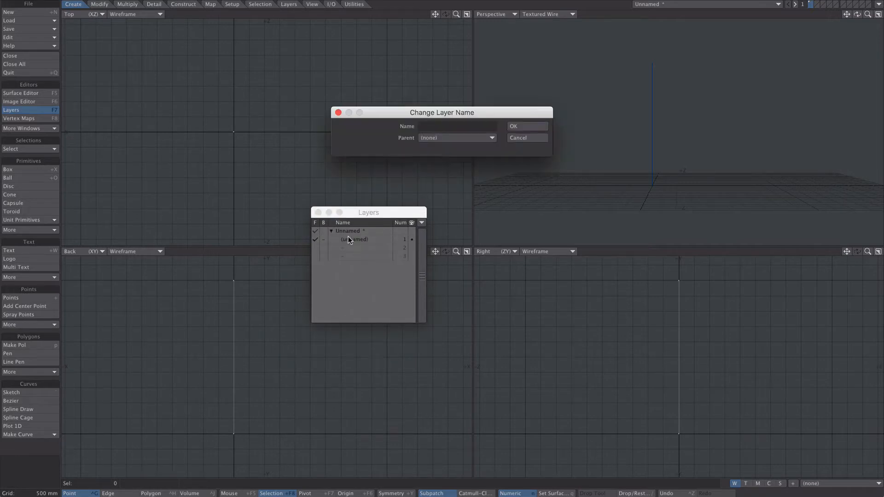
pyautogui.write('2ppc')
pyautogui.press('Return')
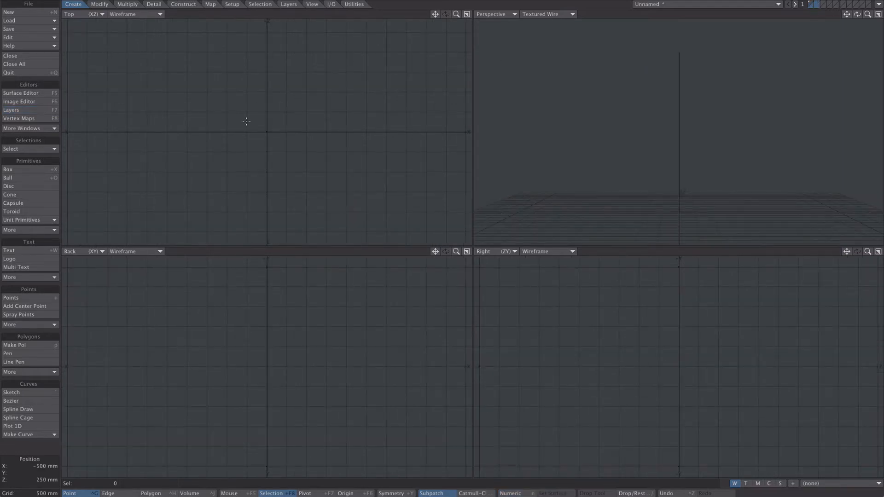
# - Draw a low box about 0.85 m wide and 1 m deep in the empty second layer, centred at X 0, Y 0, Z 500 mm
pyautogui.hotkey('shift', 'x')
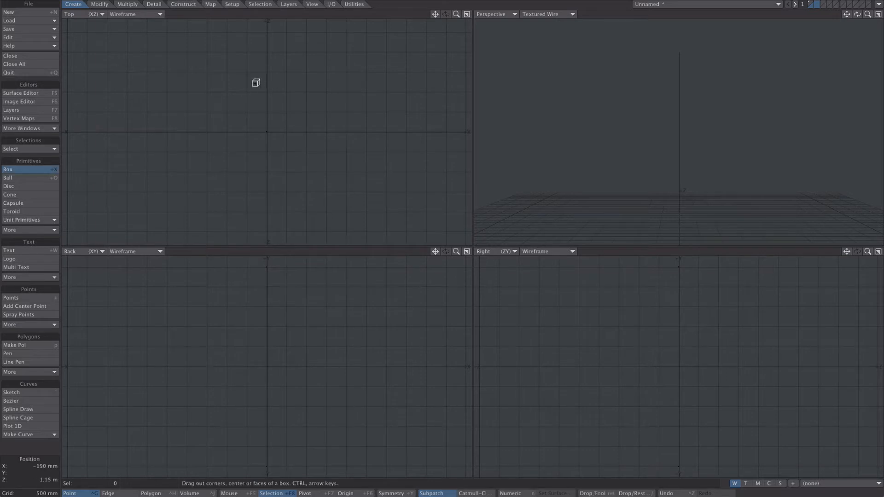
pyautogui.moveTo(233, 64); pyautogui.dragTo(299, 132)
pyautogui.scroll(-1, 318, 106)
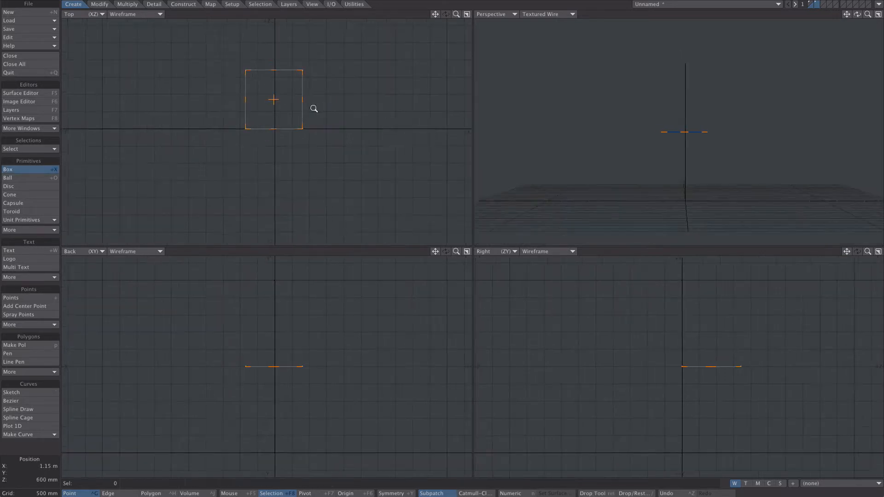
pyautogui.press('g')
pyautogui.moveTo(271, 101); pyautogui.dragTo(257, 144)
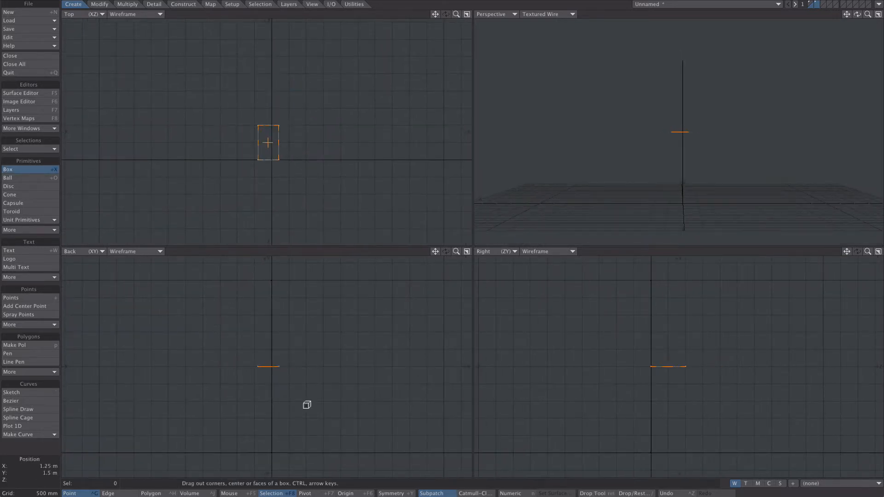
pyautogui.moveTo(305, 404); pyautogui.dragTo(288, 466)
pyautogui.moveTo(275, 367); pyautogui.dragTo(274, 413)
pyautogui.scroll(1, 285, 432)
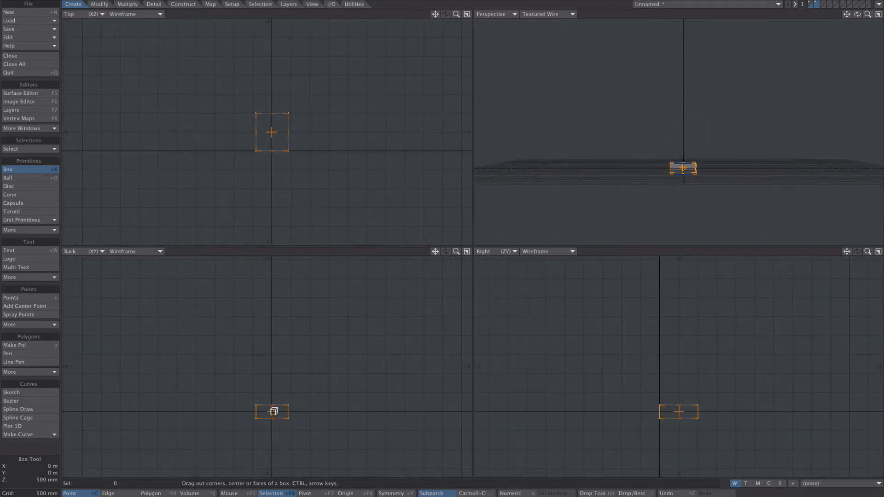
pyautogui.scroll(3, 304, 120)
pyautogui.keyDown('alt'); pyautogui.moveTo(304, 120); pyautogui.dragTo(382, 107); pyautogui.keyUp('alt')
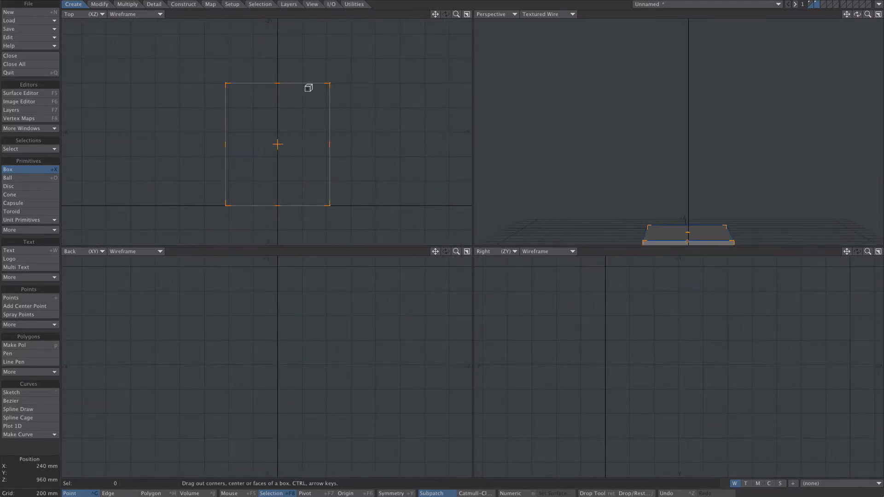
pyautogui.press('Return')
# - Slice across the box in the Top view with two parallel slanted Knife cuts
pyautogui.hotkey('shift', 'k')
pyautogui.moveTo(205, 147); pyautogui.dragTo(396, 108)
pyautogui.moveTo(292, 173); pyautogui.dragTo(285, 170, button='right')
pyautogui.press('Return')
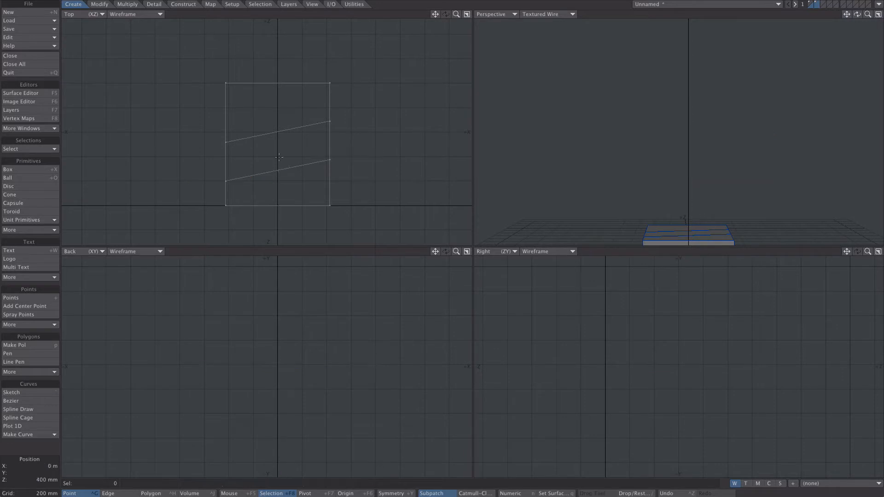
# - Move the sliced box's points in the Top view to offset the middle band and narrow the end at the origin
pyautogui.hotkey('ctrl', 't')
pyautogui.moveTo(327, 92); pyautogui.dragTo(260, 87)
pyautogui.moveTo(226, 181); pyautogui.dragTo(287, 154)
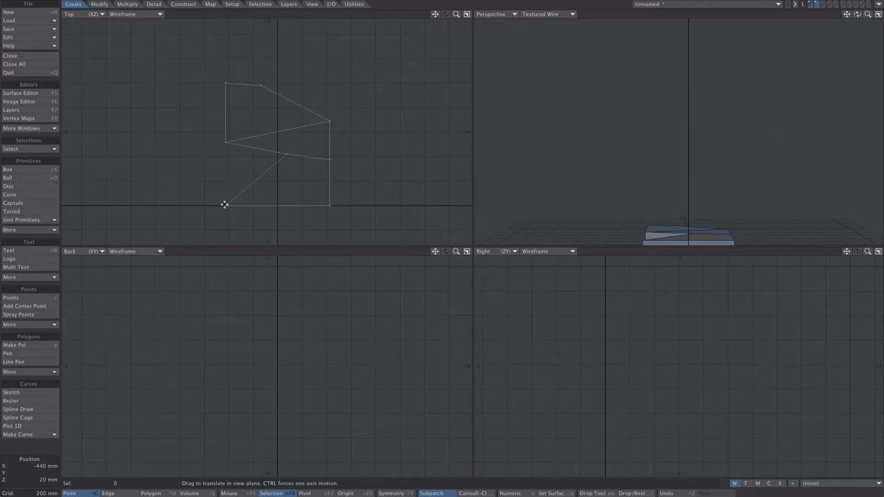
pyautogui.moveTo(225, 205); pyautogui.dragTo(275, 203)
pyautogui.moveTo(330, 205); pyautogui.dragTo(284, 205)
pyautogui.moveTo(241, 137); pyautogui.dragTo(270, 140)
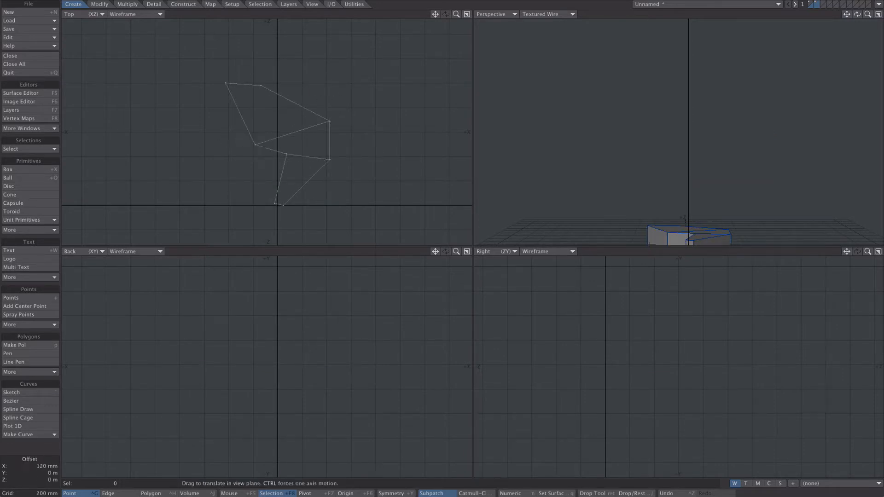
# - Reshape the far end and middle points into a zigzag lightning bolt outline that tapers to the origin
pyautogui.moveTo(335, 121); pyautogui.dragTo(290, 128)
pyautogui.moveTo(262, 87); pyautogui.dragTo(331, 83)
pyautogui.moveTo(191, 83); pyautogui.dragTo(225, 82)
pyautogui.moveTo(329, 81); pyautogui.dragTo(313, 82)
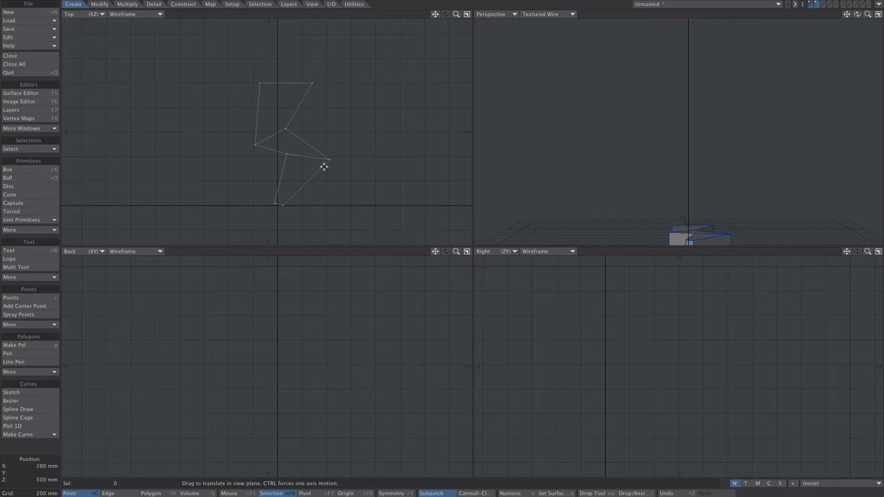
pyautogui.moveTo(330, 160); pyautogui.dragTo(323, 160)
pyautogui.moveTo(275, 203)
pyautogui.mouseDown()
pyautogui.moveTo(294, 194)
pyautogui.moveTo(270, 197)
pyautogui.mouseUp()
pyautogui.moveTo(262, 207); pyautogui.dragTo(256, 217)
pyautogui.keyDown('ctrl'); pyautogui.keyDown('alt'); pyautogui.moveTo(286, 145); pyautogui.dragTo(241, 140); pyautogui.keyUp('alt'); pyautogui.keyUp('ctrl')
pyautogui.moveTo(298, 83); pyautogui.dragTo(291, 88)
pyautogui.moveTo(264, 206); pyautogui.dragTo(297, 198)
# - Taper the bolt's thickness toward the origin using Stretch with a 5% vertical factor and linear Z falloff, and refine its outline points
pyautogui.keyDown('ctrl'); pyautogui.keyDown('alt'); pyautogui.moveTo(297, 198); pyautogui.dragTo(268, 201); pyautogui.keyUp('alt'); pyautogui.keyUp('ctrl')
pyautogui.keyDown('alt'); pyautogui.moveTo(312, 160); pyautogui.dragTo(313, 102); pyautogui.keyUp('alt')
pyautogui.keyDown('ctrl'); pyautogui.keyDown('alt'); pyautogui.moveTo(309, 386); pyautogui.dragTo(303, 300); pyautogui.keyUp('alt'); pyautogui.keyUp('ctrl')
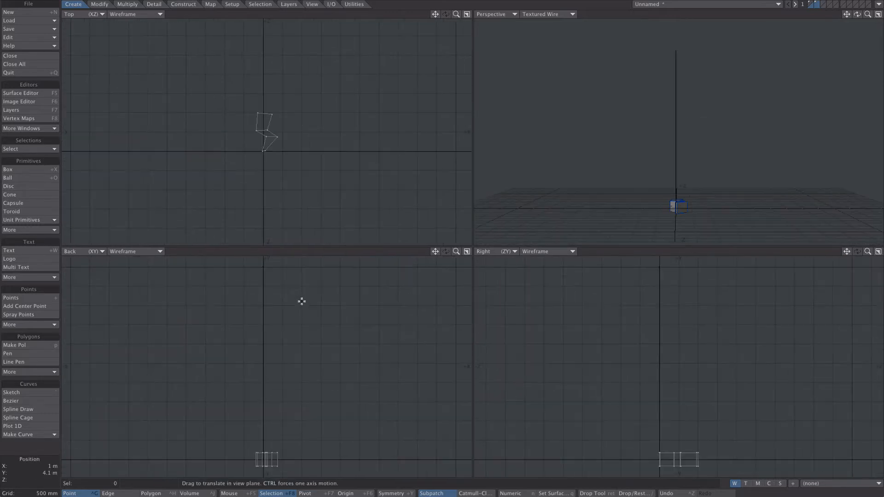
pyautogui.press('a')
pyautogui.press('h')
pyautogui.moveTo(315, 417); pyautogui.dragTo(316, 391)
pyautogui.press('n')
pyautogui.moveTo(259, 67); pyautogui.dragTo(255, 219)
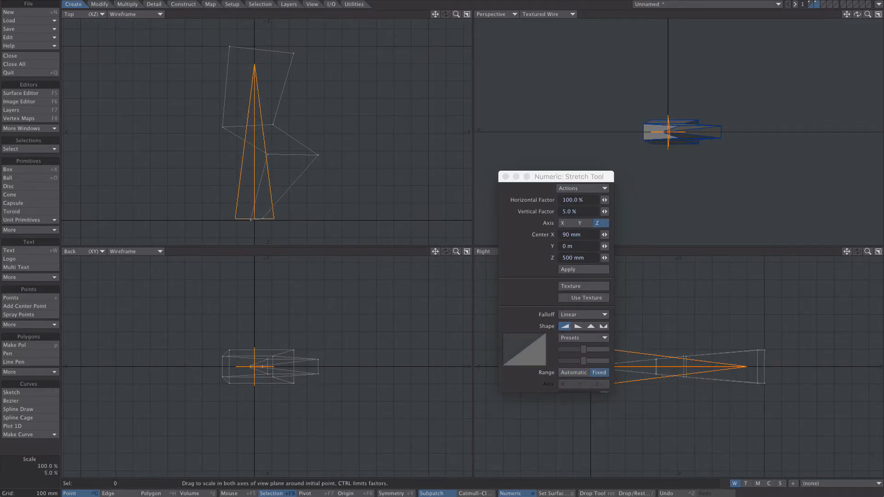
pyautogui.press('t')
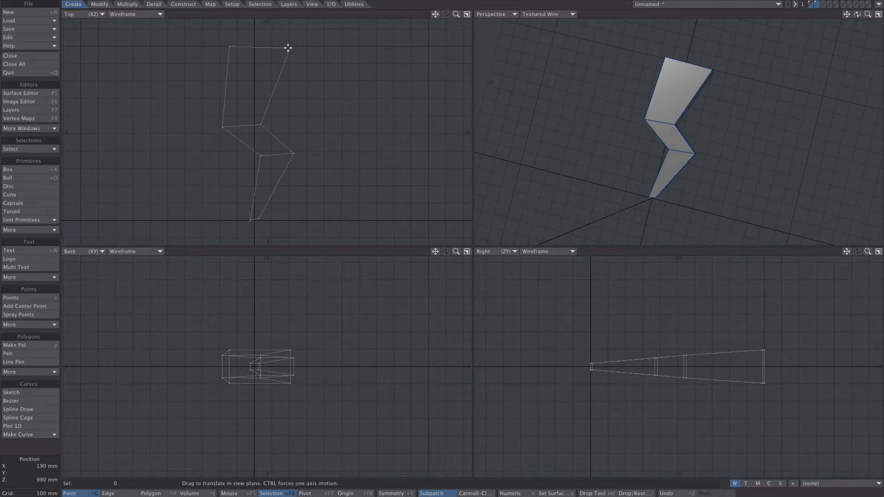
# - Rename the layer holding the lightning shape as bolt
pyautogui.press('F7')
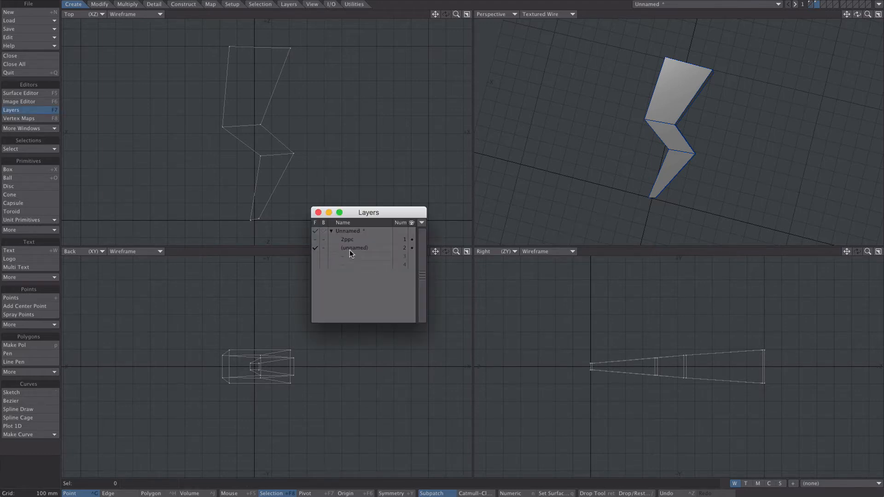
pyautogui.doubleClick(350, 250)
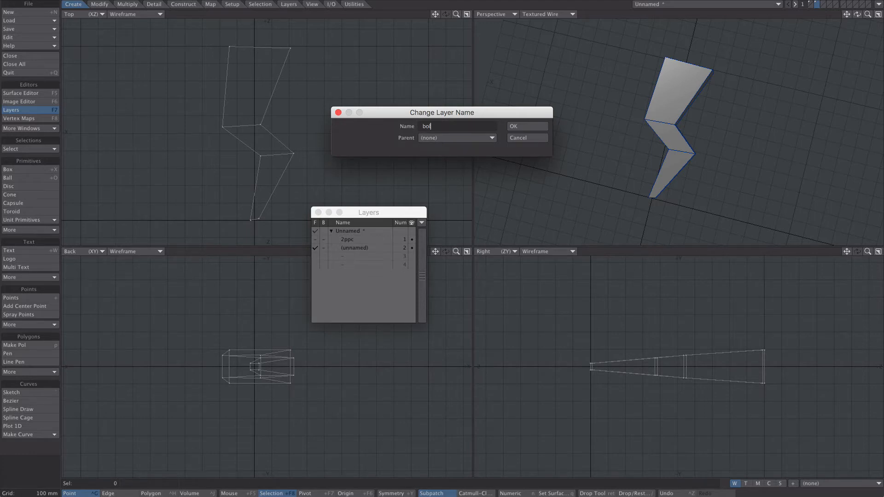
pyautogui.press('Return')
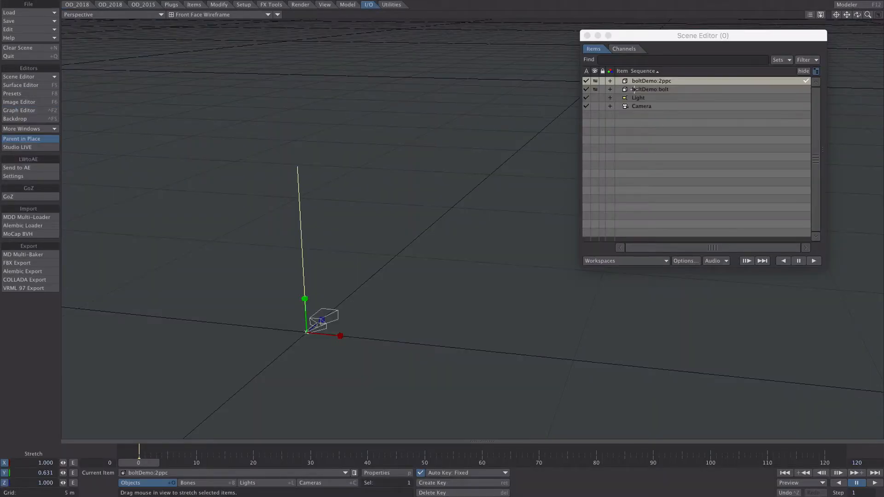
# - In Layout, set the boltDemo:bolt object's visibility to Hidden and deactivate it in the scene
pyautogui.click(595, 89)
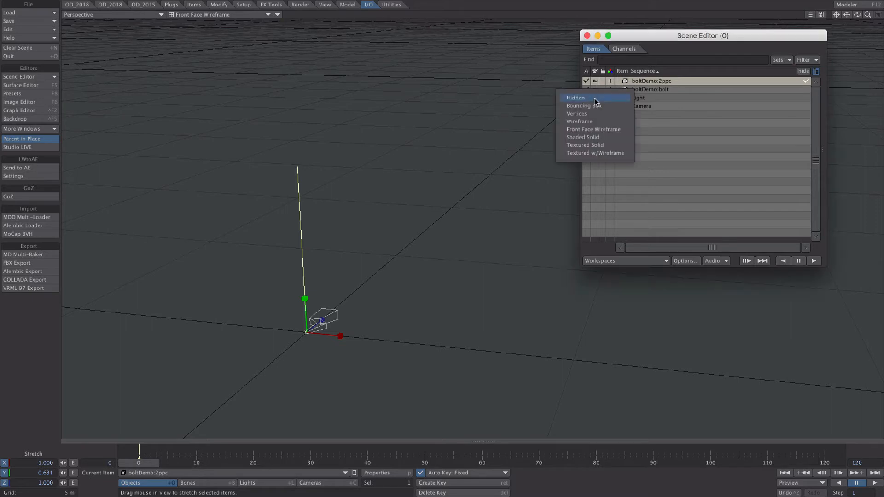
pyautogui.click(588, 94)
pyautogui.click(586, 90)
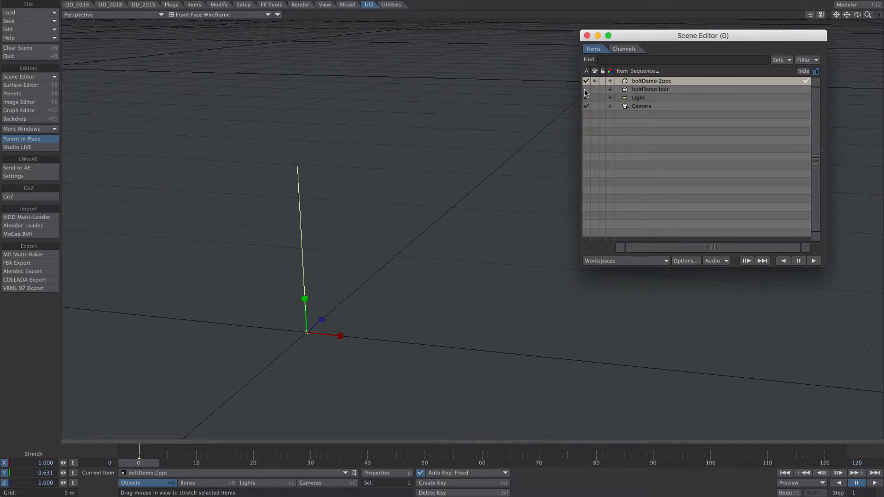
# - Add an OD_2ptPolyInstanceFit instancer to the boltDemo:2ppc object
pyautogui.doubleClick(638, 81)
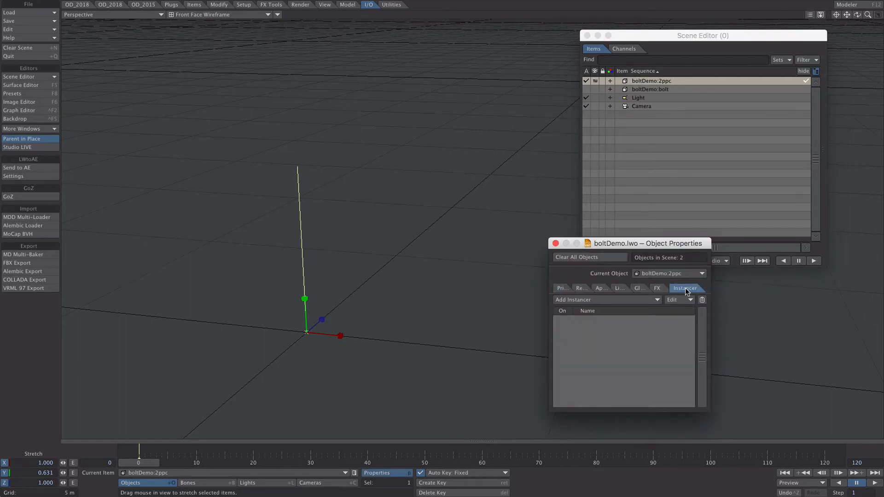
pyautogui.click(634, 301)
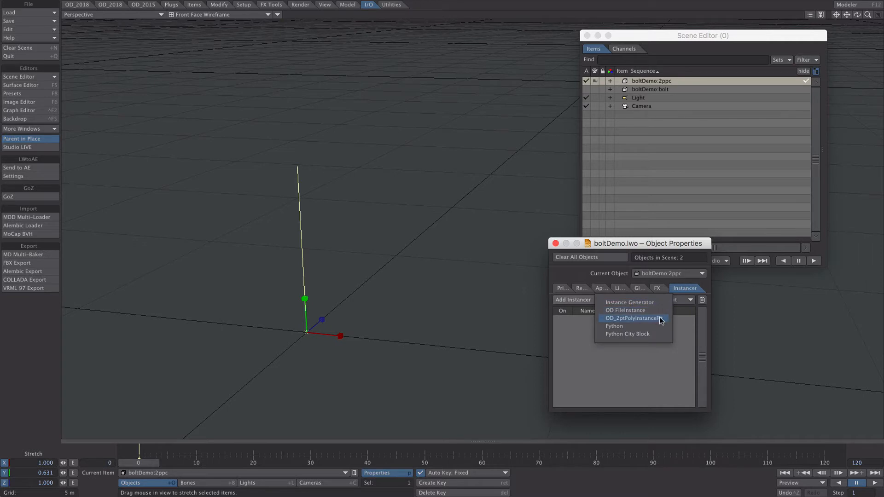
pyautogui.click(659, 320)
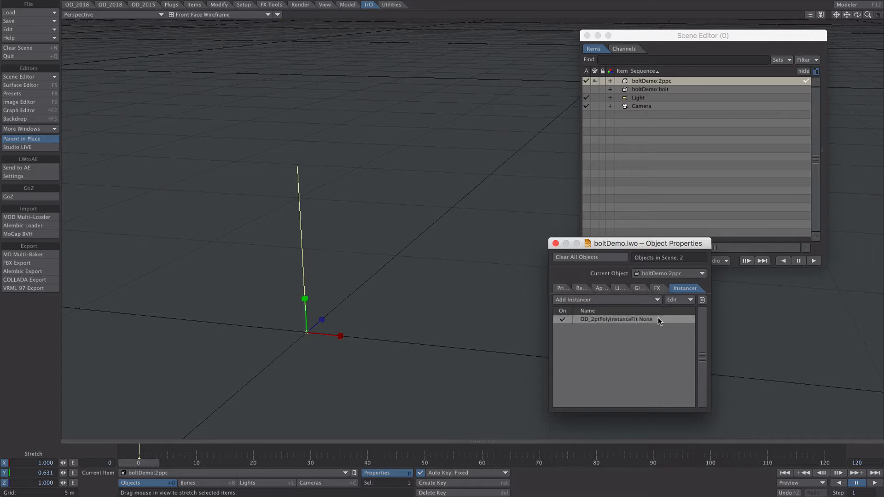
# - Set boltDemo:bolt as the object to instance in the OD_2ptPolyInstanceFit settings
pyautogui.doubleClick(621, 320)
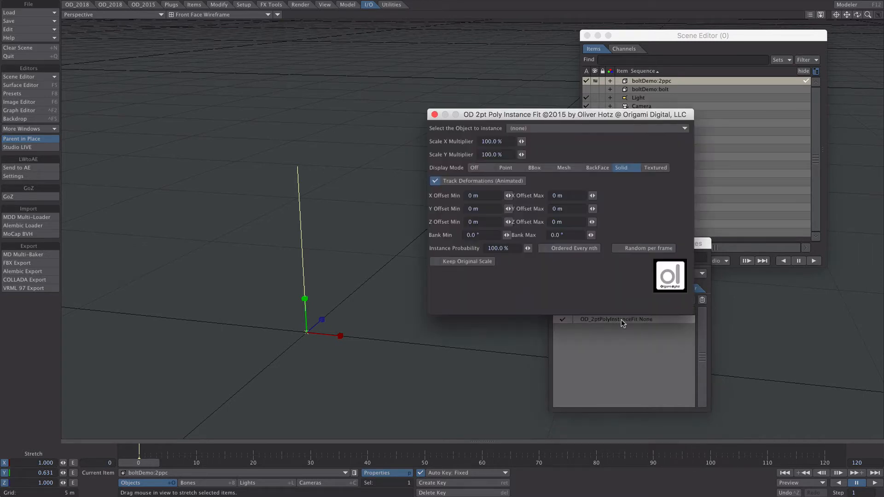
pyautogui.click(522, 127)
pyautogui.click(548, 144)
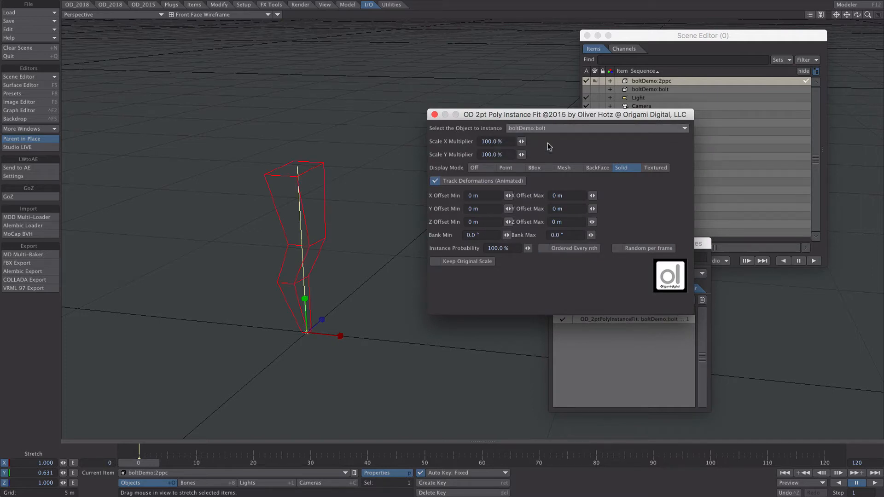
pyautogui.click(434, 114)
# - Display the viewport as Textured Shaded Solid Wireframe and stretch boltDemo:2ppc in Y to about 0.955
pyautogui.click(210, 14)
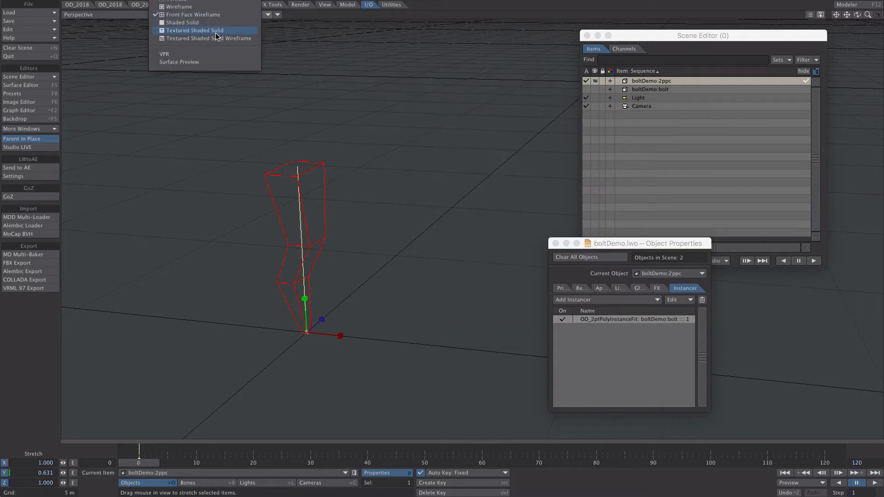
pyautogui.click(215, 37)
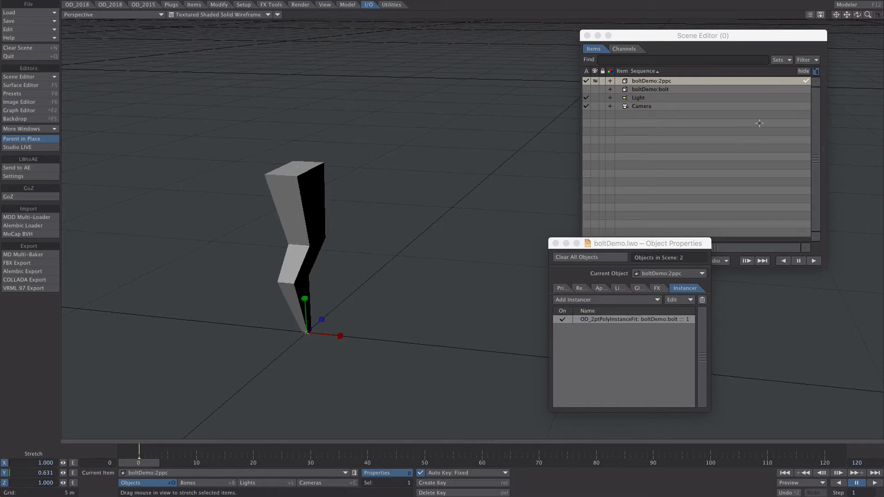
pyautogui.moveTo(305, 299); pyautogui.dragTo(305, 263)
pyautogui.press('Left')
pyautogui.press('Left')
pyautogui.press('Right')
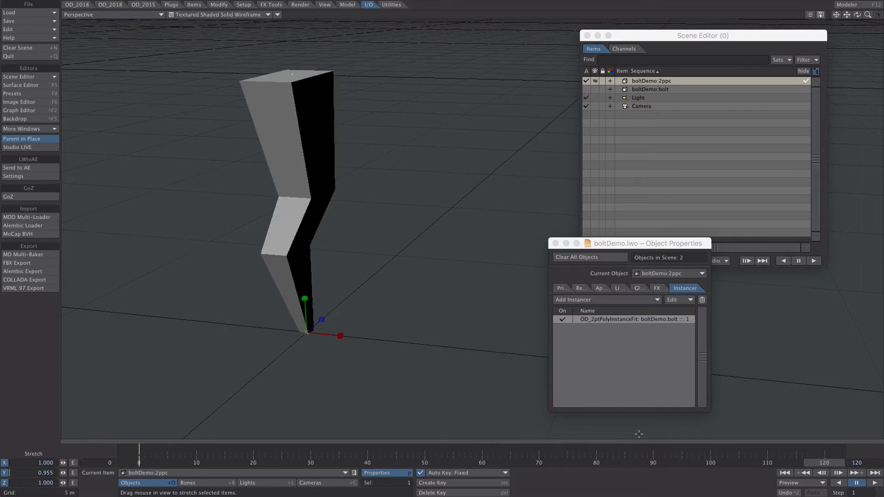
# - Enable Studio LIVE and interactively stretch boltDemo:2ppc in Y at frame 0, ending at about 0.94
pyautogui.click(785, 473)
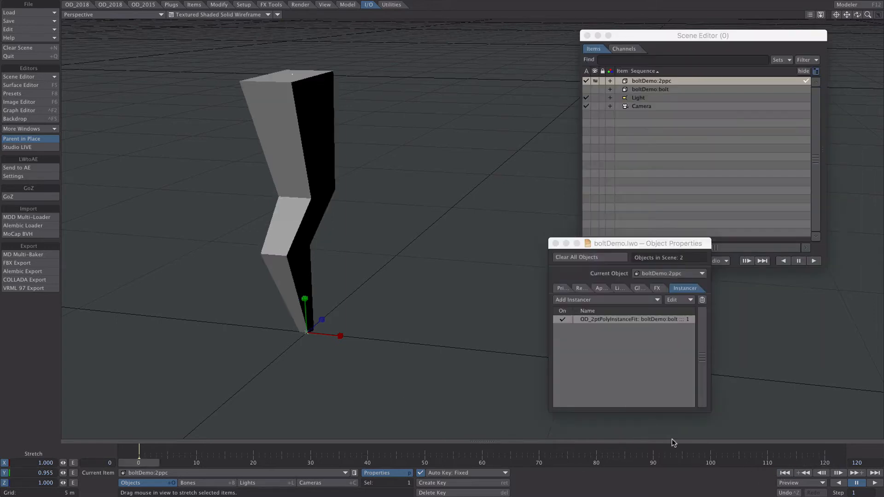
pyautogui.click(28, 147)
pyautogui.moveTo(305, 300); pyautogui.dragTo(305, 310)
pyautogui.press('Left')
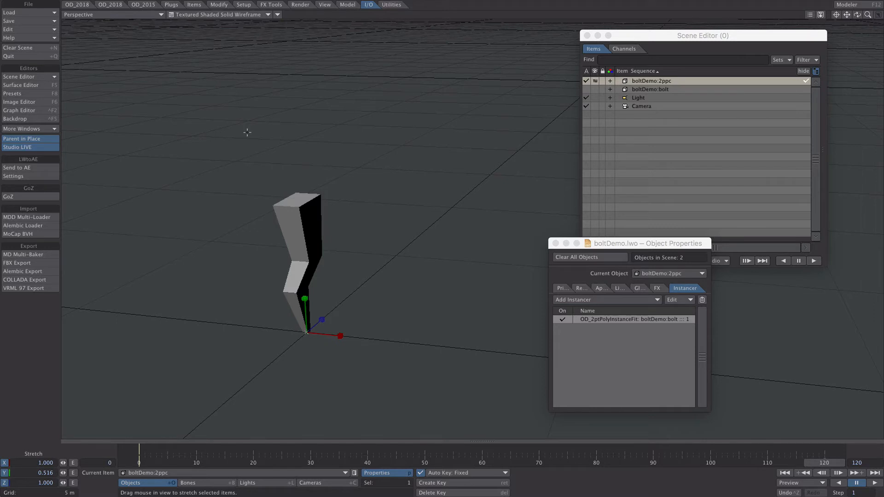
pyautogui.moveTo(305, 300); pyautogui.dragTo(303, 302)
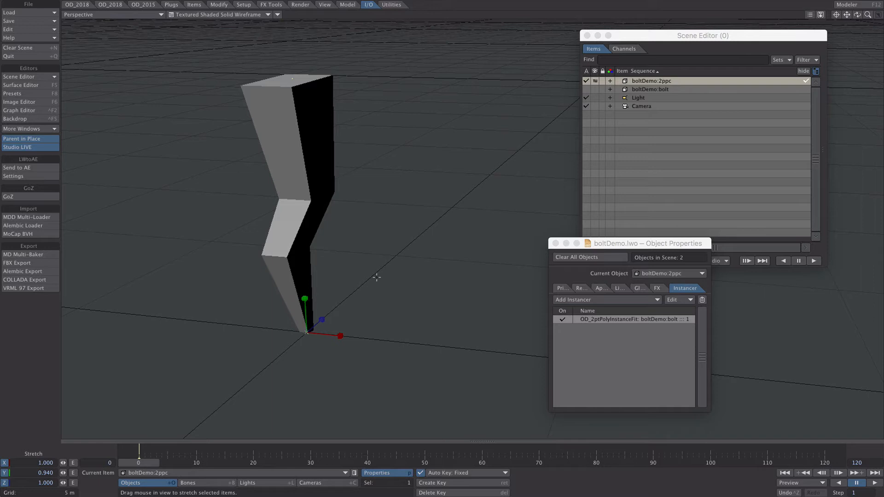
# - Try rotating boltDemo:2ppc to a heading of about 5.7° and undo the rotation
pyautogui.press('y')
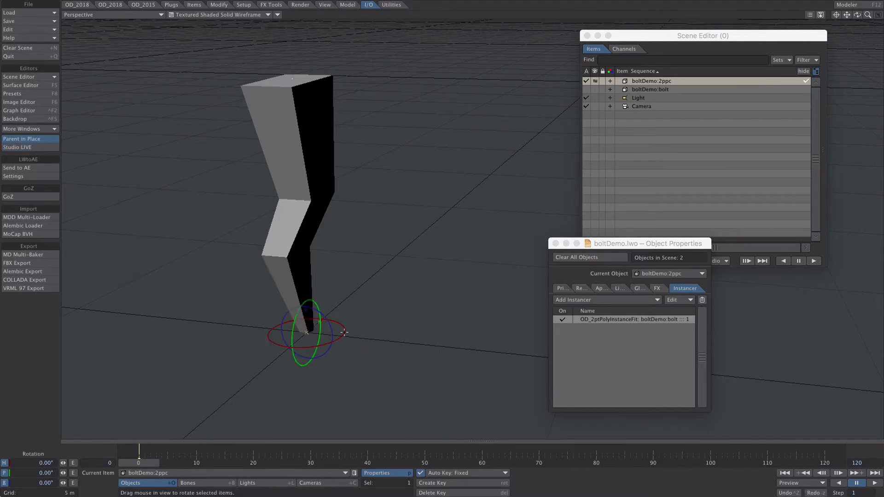
pyautogui.moveTo(344, 332)
pyautogui.mouseDown()
pyautogui.moveTo(324, 319)
pyautogui.moveTo(342, 333)
pyautogui.mouseUp()
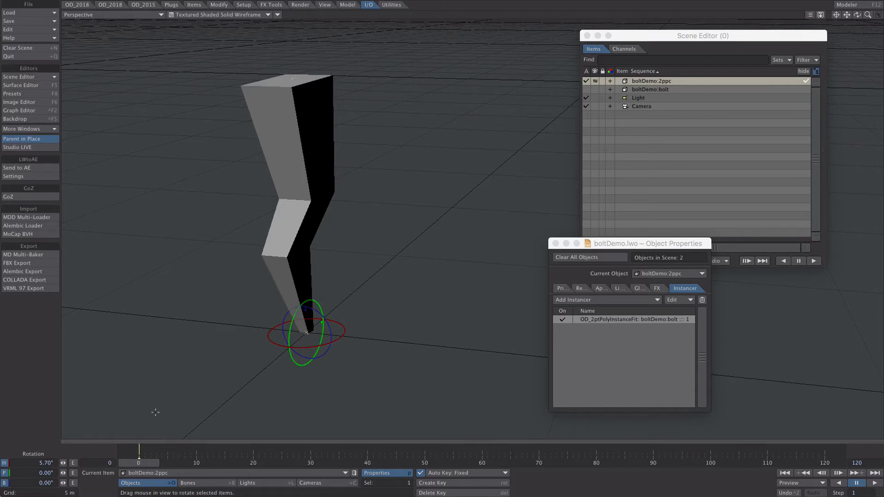
pyautogui.hotkey('ctrl', 'z')
pyautogui.hotkey('ctrl', 'z')
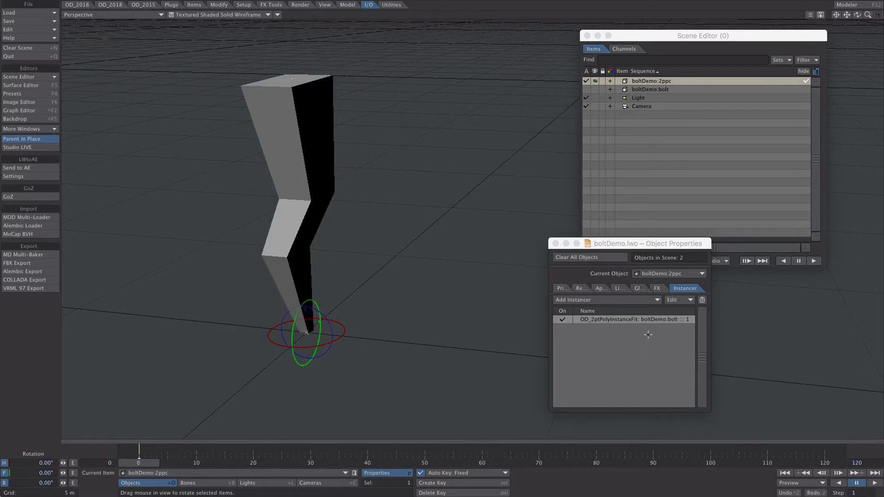
# - Set Bank Min and Bank Max to 90° in the settings of boltDemo:2ppc's OD_2ptPolyInstanceFit instancer
pyautogui.doubleClick(634, 319)
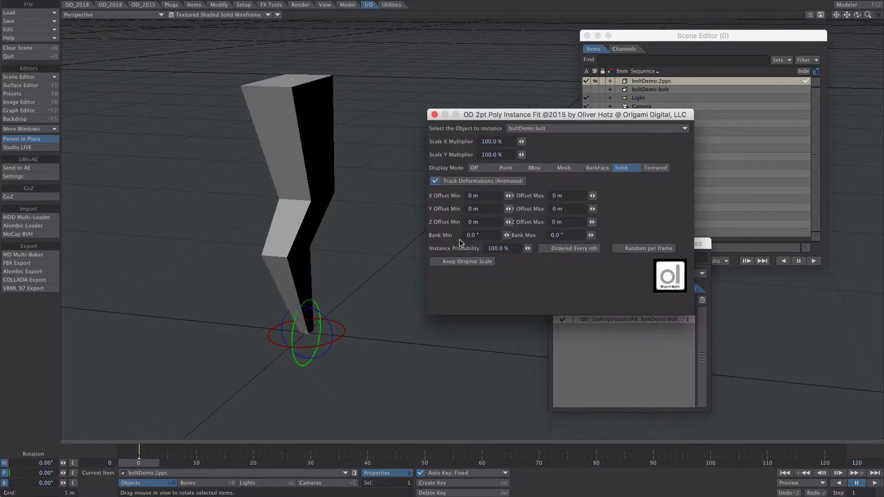
pyautogui.click(490, 235)
pyautogui.write('90')
pyautogui.press('Tab')
pyautogui.write('90')
pyautogui.press('Tab')
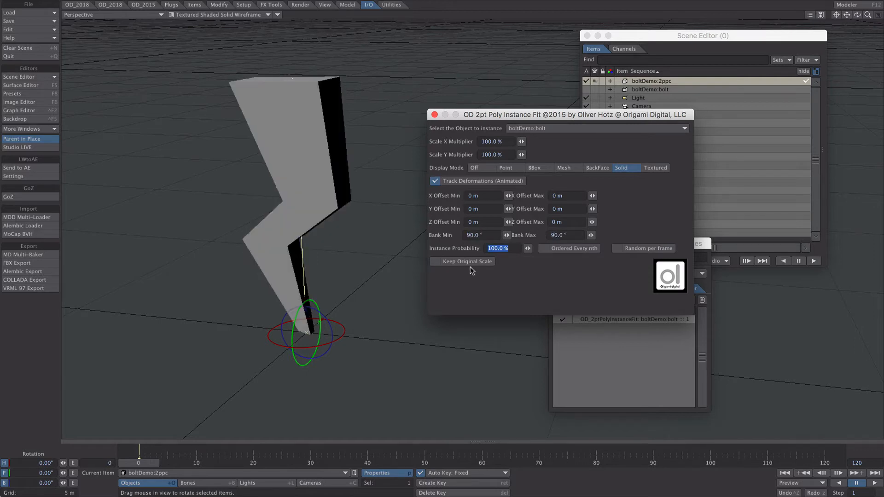
pyautogui.click(434, 115)
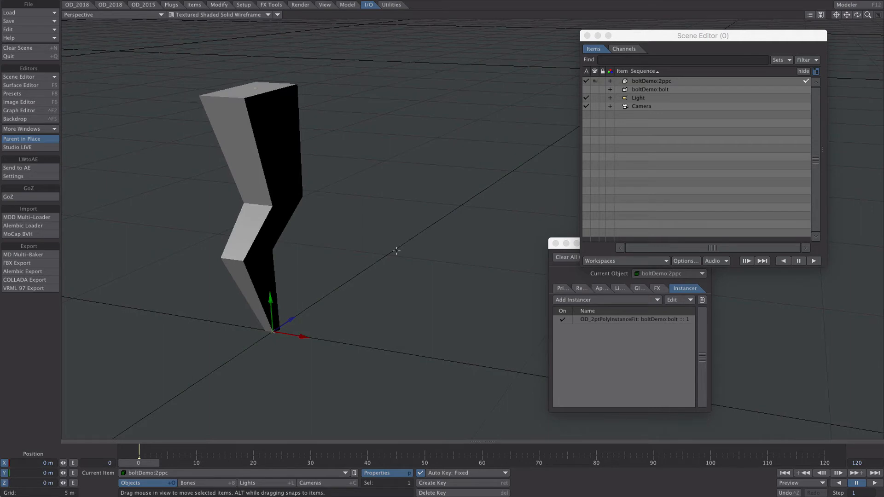
# - Clone the boltDemo:2ppc object 2 times
pyautogui.click(673, 81)
pyautogui.hotkey('ctrl', 'c')
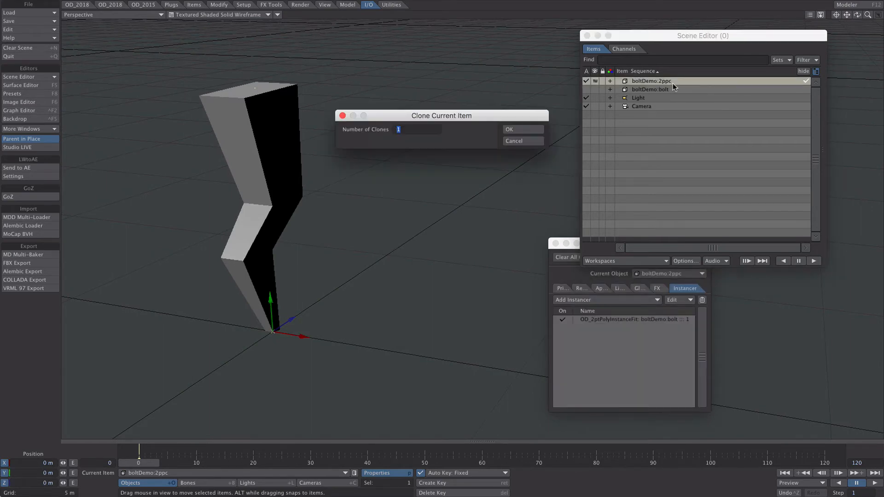
pyautogui.write('2')
pyautogui.press('Return')
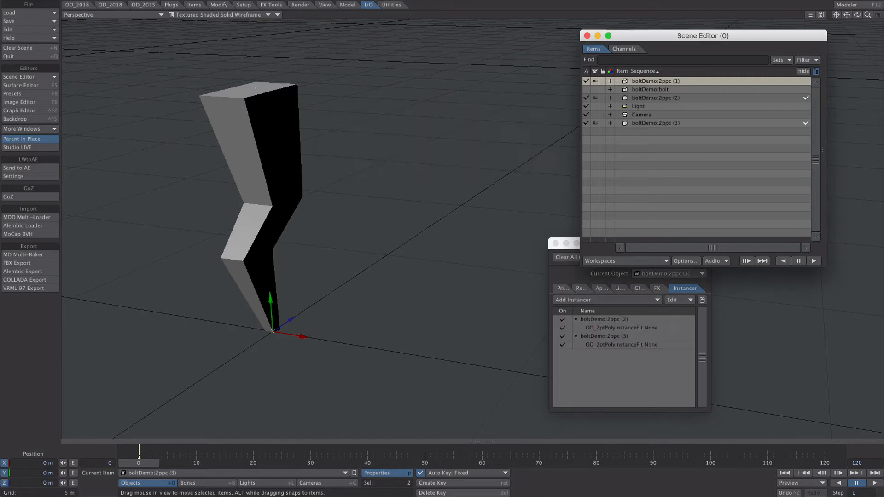
# - Color-code the line objects: boltDemo:2ppc (1) Dark Red, boltDemo:2ppc (2) Purple and boltDemo:2ppc (3) Orange
pyautogui.click(653, 98)
pyautogui.rightClick(629, 85)
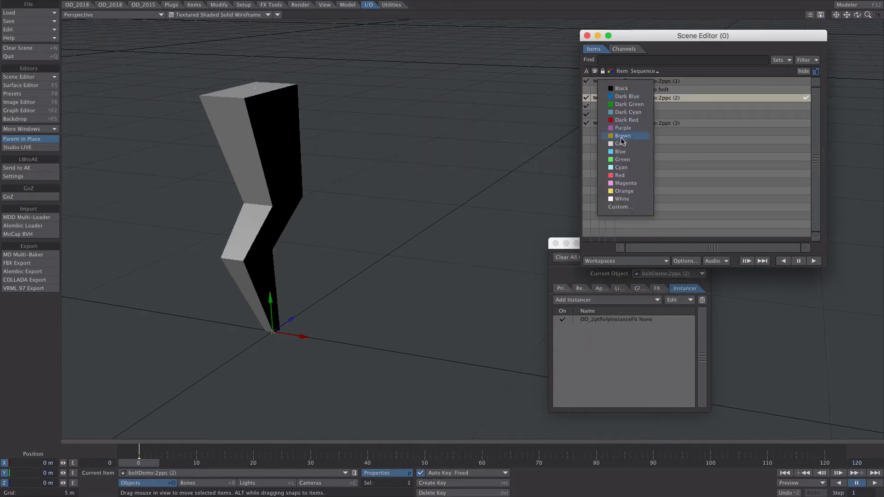
pyautogui.click(627, 120)
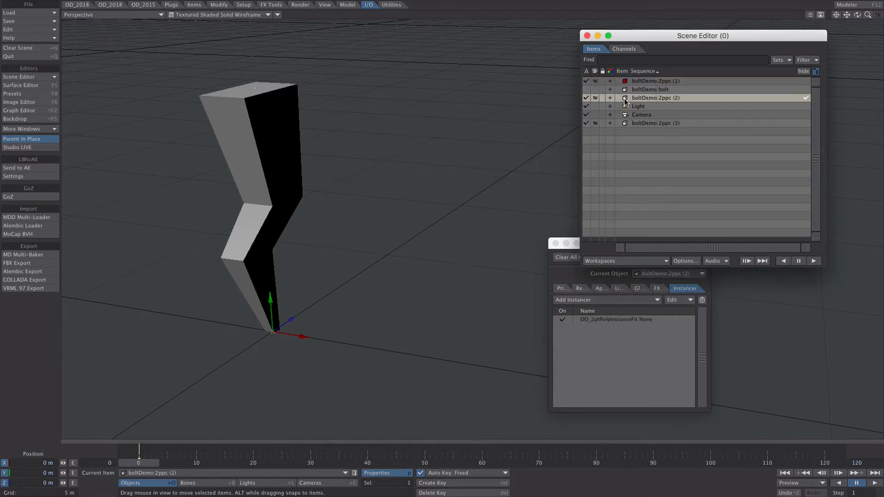
pyautogui.rightClick(625, 102)
pyautogui.click(627, 192)
pyautogui.rightClick(625, 100)
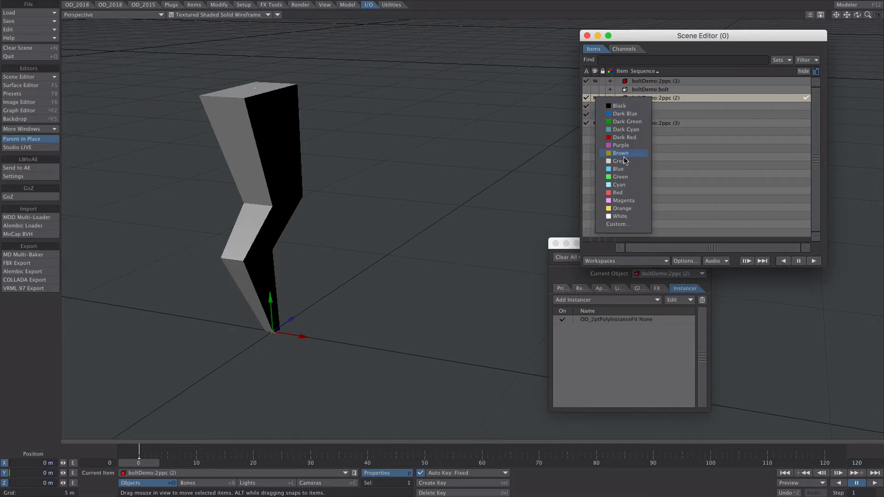
pyautogui.click(621, 145)
pyautogui.rightClick(625, 123)
pyautogui.click(627, 231)
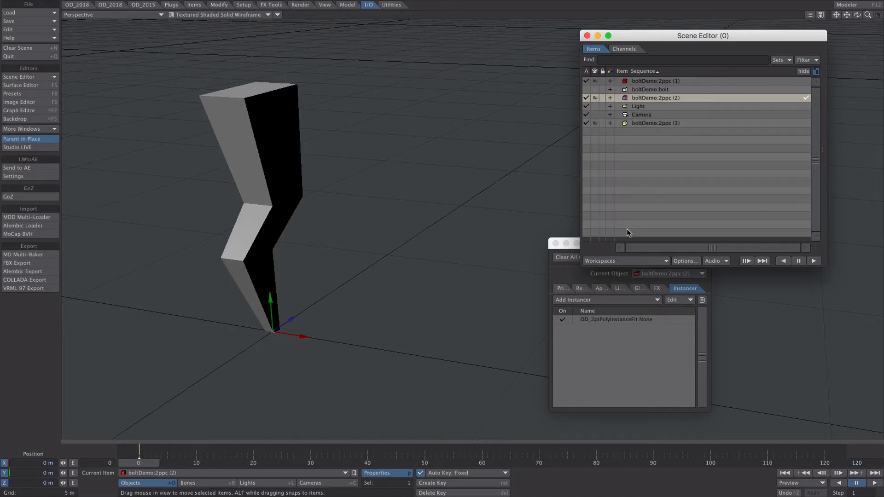
# - Move boltDemo:2ppc (2) to about X -0.71 m, Z 3.23 m and boltDemo:2ppc (3) to about X 1.44 m, Z 1.34 m
pyautogui.moveTo(308, 320); pyautogui.dragTo(401, 312)
pyautogui.click(663, 122)
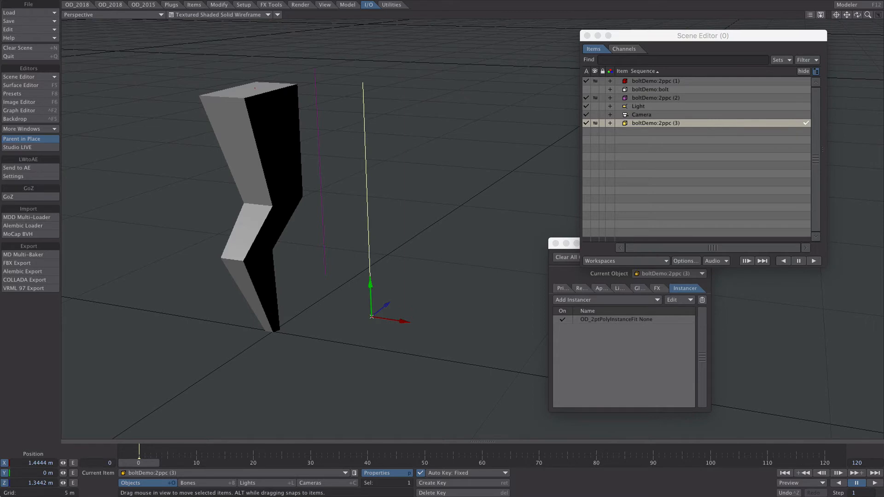
# - Set boltDemo:bolt as the object to instance in the OD_2ptPolyInstanceFit settings of boltDemo:2ppc (2)
pyautogui.click(650, 97)
pyautogui.doubleClick(605, 318)
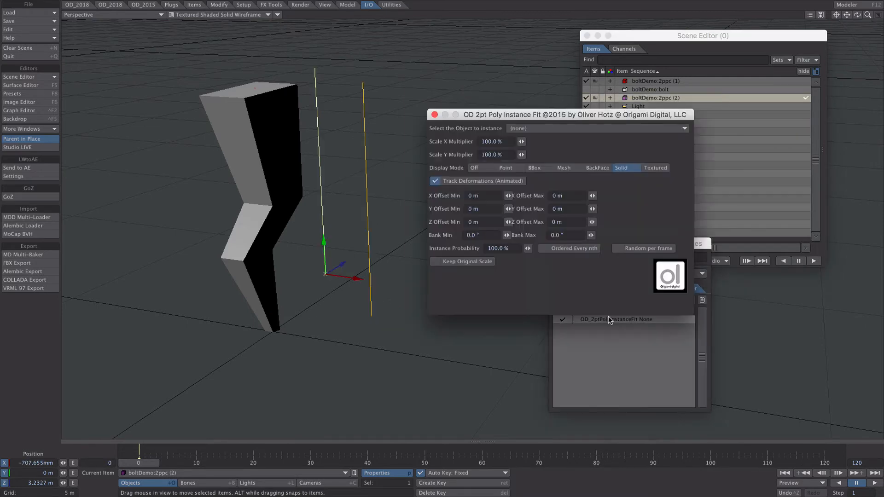
pyautogui.click(564, 129)
pyautogui.click(514, 143)
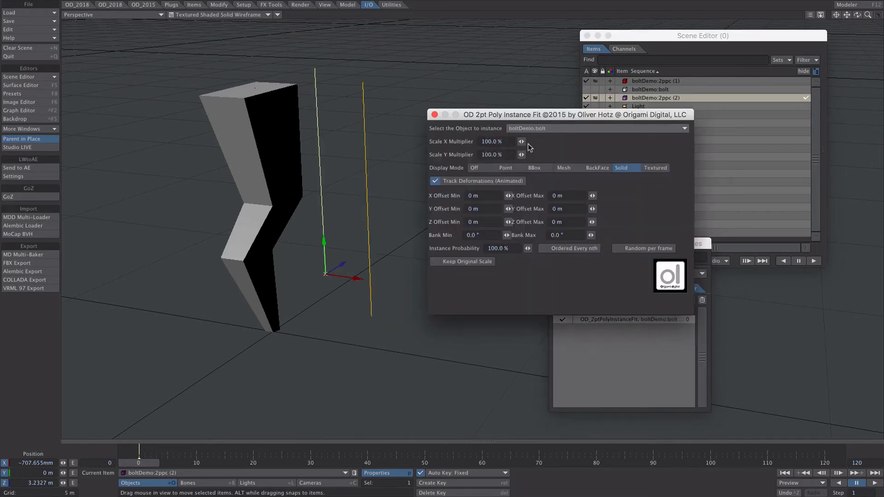
pyautogui.click(435, 115)
# - Assign boltDemo:bolt as the instanced object in the OD_2ptPolyInstanceFit settings of boltDemo:2ppc (3)
pyautogui.click(652, 123)
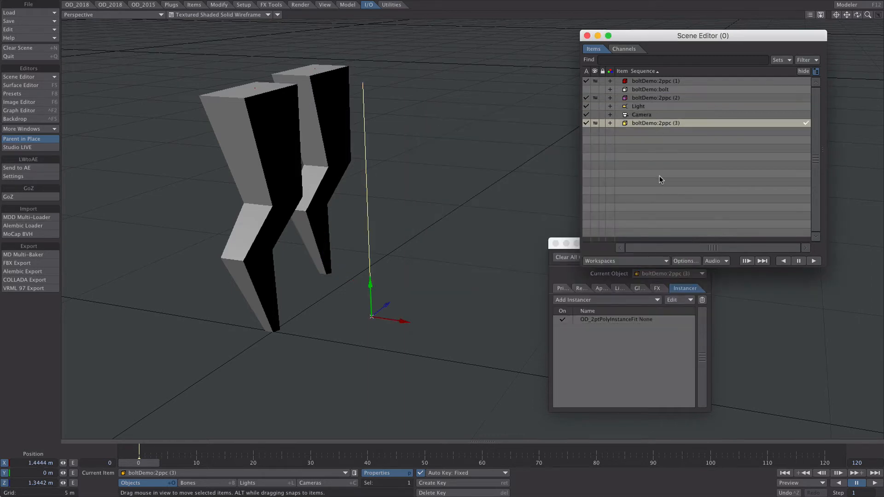
pyautogui.doubleClick(609, 319)
pyautogui.click(527, 128)
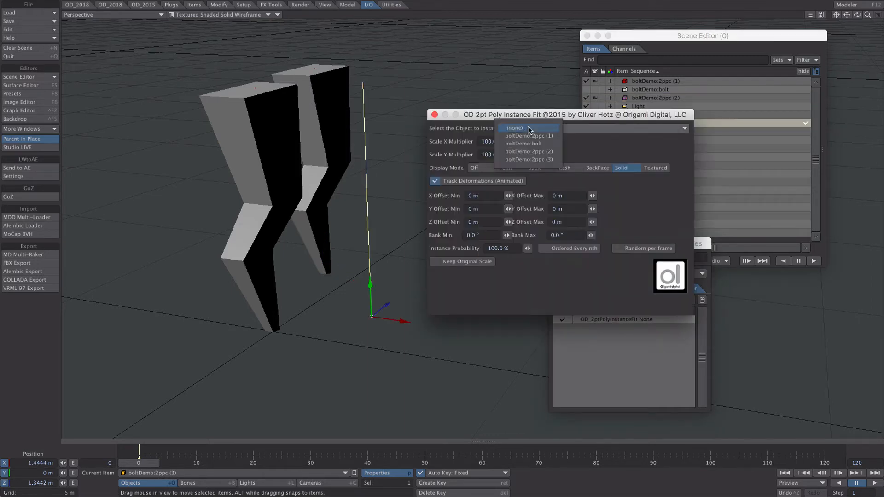
pyautogui.click(533, 144)
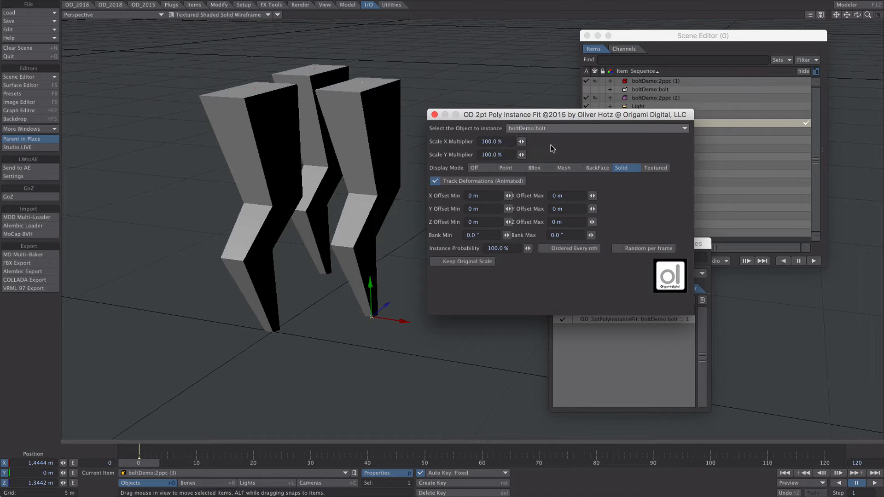
pyautogui.click(434, 115)
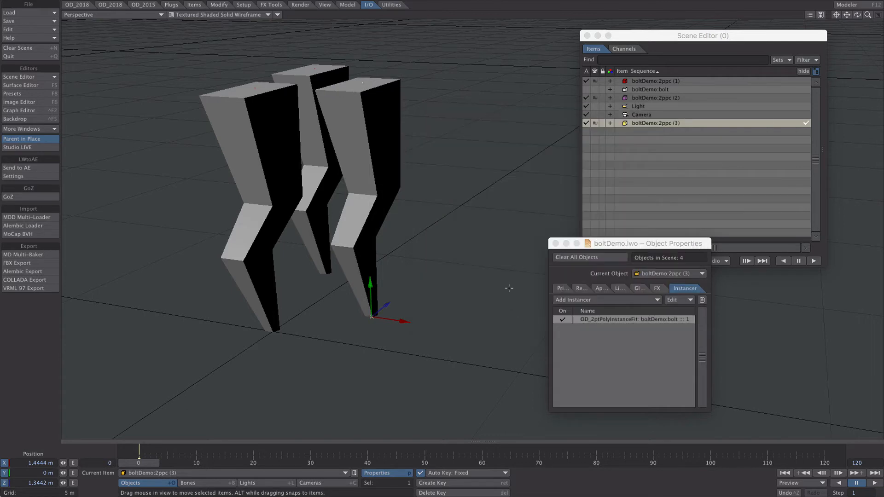
# - Select boltDemo:bolt, switch to Modeler and rotate the bolt geometry 90° around the Z axis with the action center at Origin
pyautogui.click(152, 473)
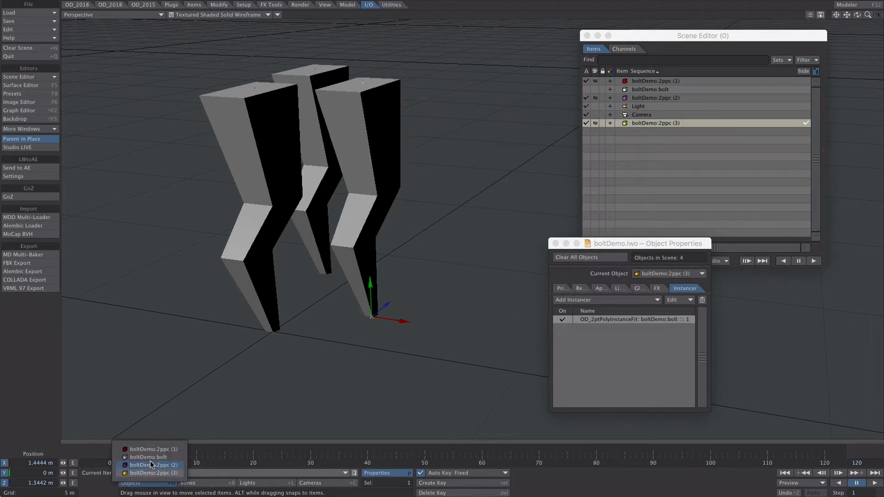
pyautogui.click(153, 457)
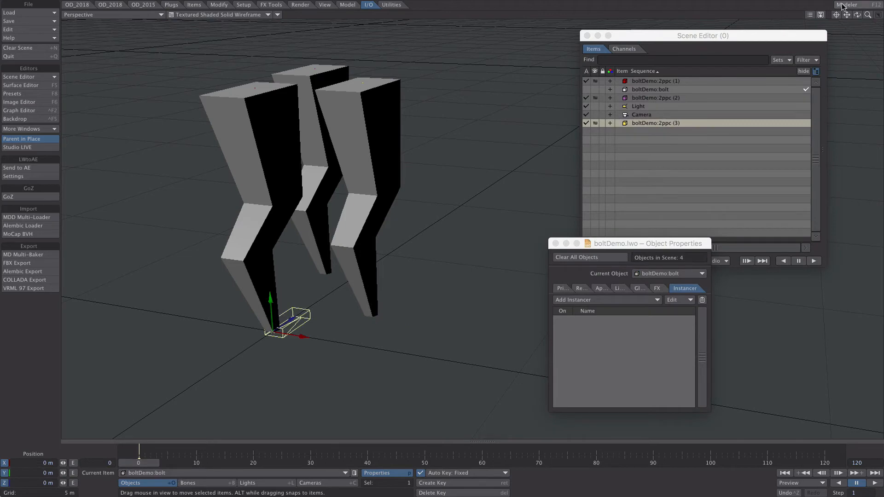
pyautogui.press('F12')
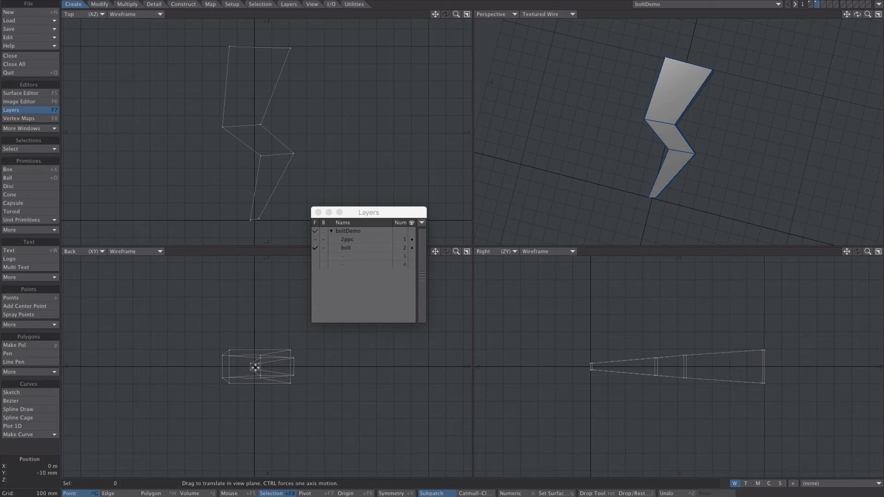
pyautogui.click(345, 493)
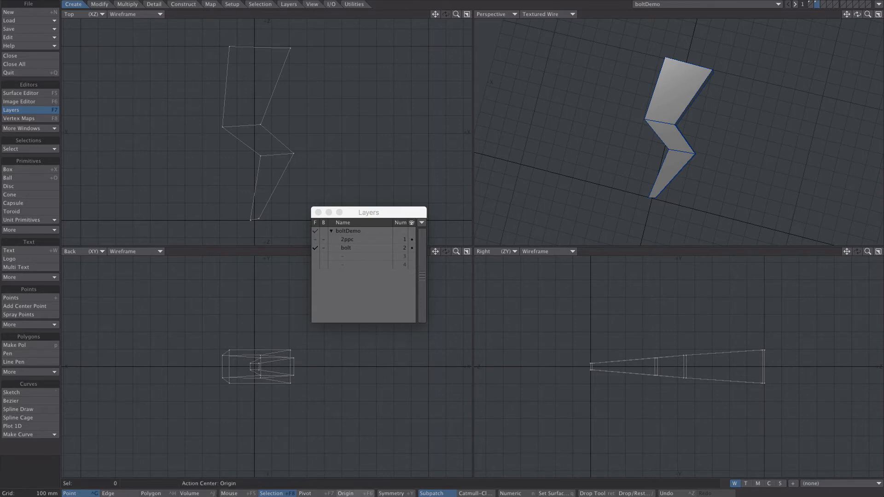
pyautogui.press('r')
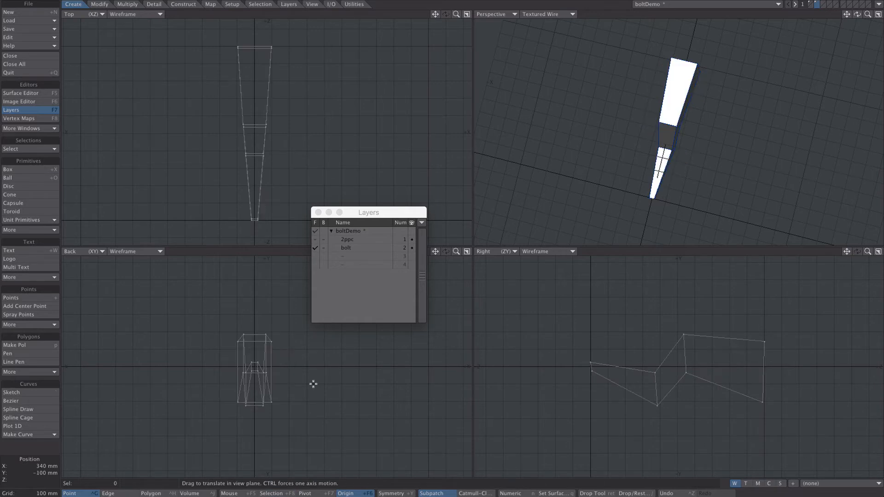
pyautogui.keyDown('alt'); pyautogui.moveTo(772, 103); pyautogui.dragTo(695, 85); pyautogui.keyUp('alt')
# - Return to Layout and bank boltDemo:2ppc (3) to about -11.6°
pyautogui.click(878, 5)
pyautogui.click(852, 5)
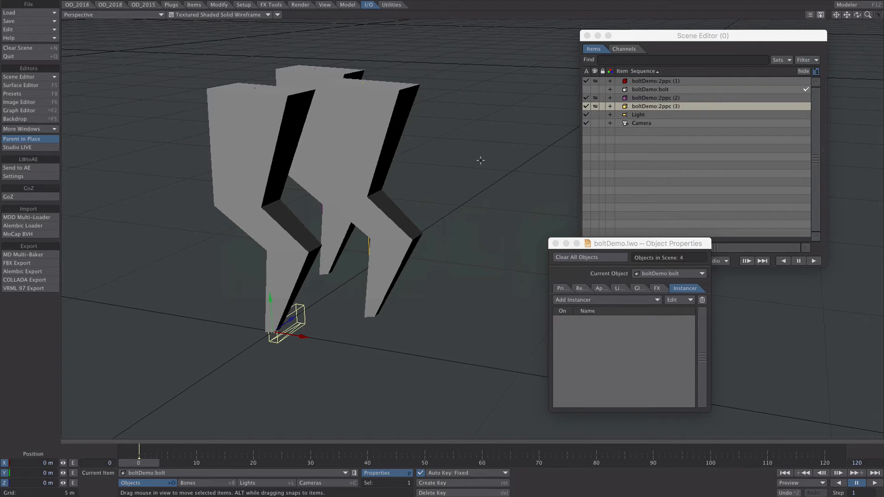
pyautogui.scroll(-2, 412, 172)
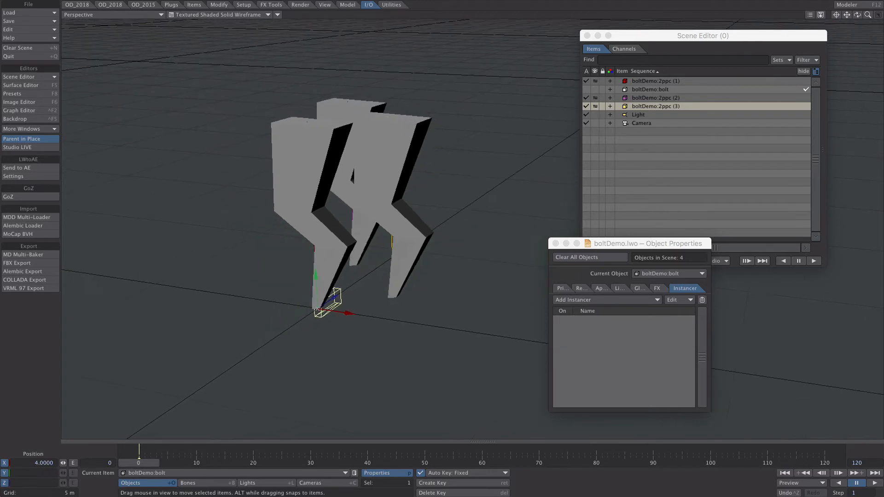
pyautogui.moveTo(411, 172)
pyautogui.keyDown('alt'); pyautogui.mouseDown()
pyautogui.moveTo(424, 152)
pyautogui.moveTo(453, 138)
pyautogui.moveTo(481, 146)
pyautogui.moveTo(364, 161)
pyautogui.moveTo(406, 163)
pyautogui.mouseUp(); pyautogui.keyUp('alt')
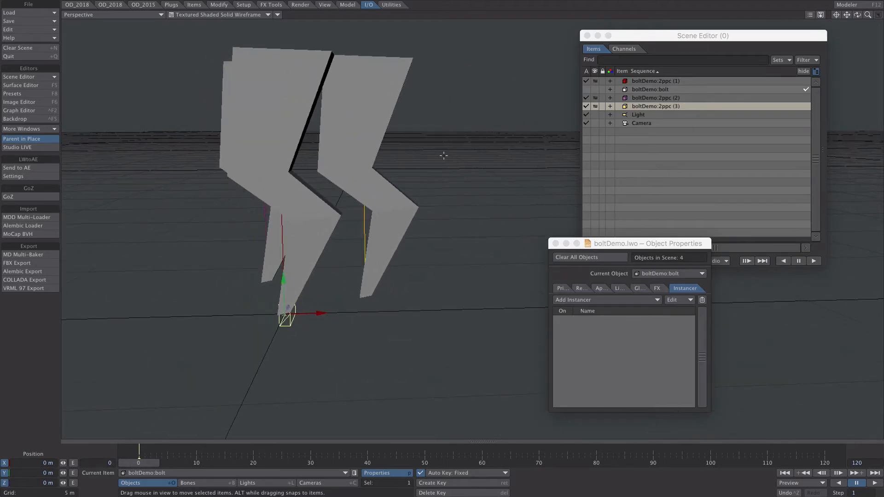
pyautogui.moveTo(404, 275); pyautogui.dragTo(407, 270)
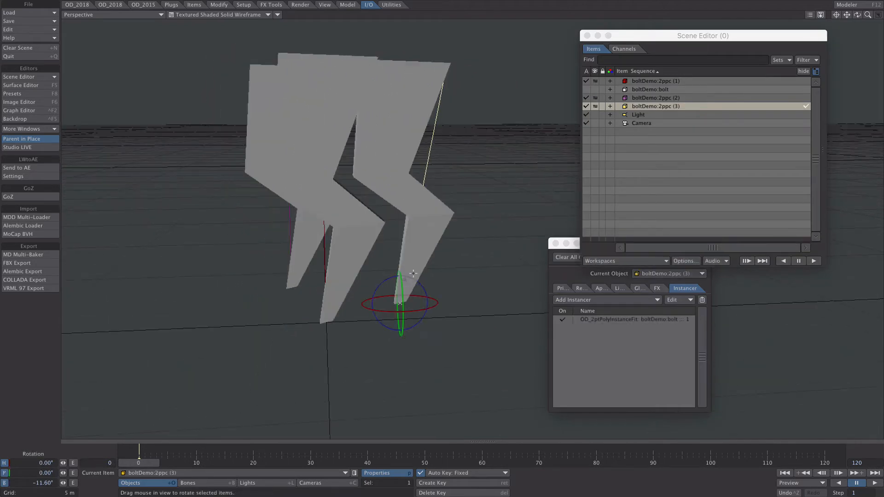
# - Shorten boltDemo:2ppc (3) by stretching it in Y, and rotate boltDemo:2ppc (2) in bank and heading
pyautogui.press('h')
pyautogui.click(292, 251)
pyautogui.press('y')
pyautogui.moveTo(292, 261); pyautogui.dragTo(285, 265)
pyautogui.moveTo(287, 295); pyautogui.dragTo(302, 295)
# - Turn the heading of boltDemo:2ppc (3) to about 13.4° and bank boltDemo:2ppc (1) to about -14.7°
pyautogui.click(406, 272)
pyautogui.moveTo(399, 312); pyautogui.dragTo(386, 311)
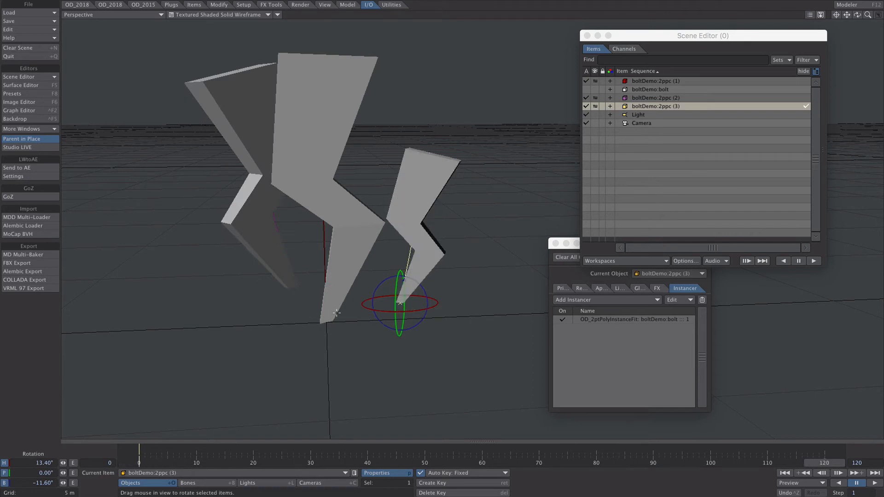
pyautogui.click(334, 312)
pyautogui.moveTo(328, 295); pyautogui.dragTo(341, 299)
# - Shrink boltDemo:2ppc (2) by stretching it in Y to about 0.636
pyautogui.click(283, 271)
pyautogui.press('h')
pyautogui.moveTo(284, 256); pyautogui.dragTo(282, 251)
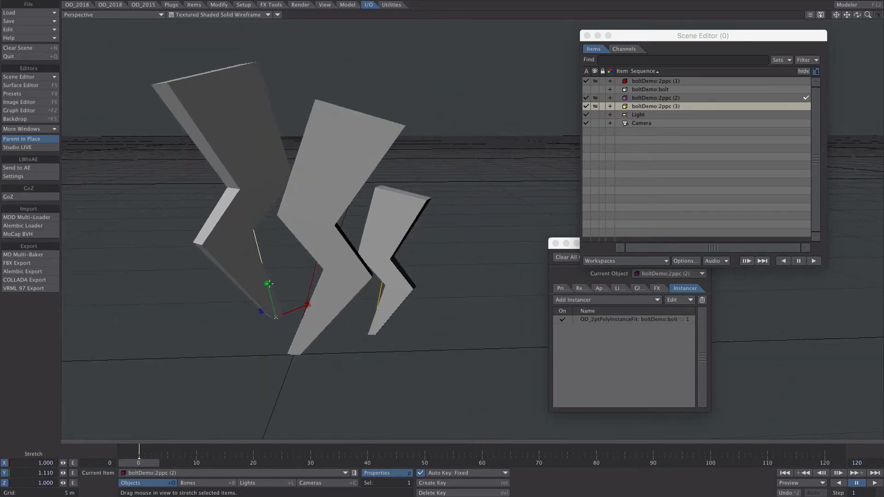
pyautogui.moveTo(324, 282); pyautogui.dragTo(331, 289)
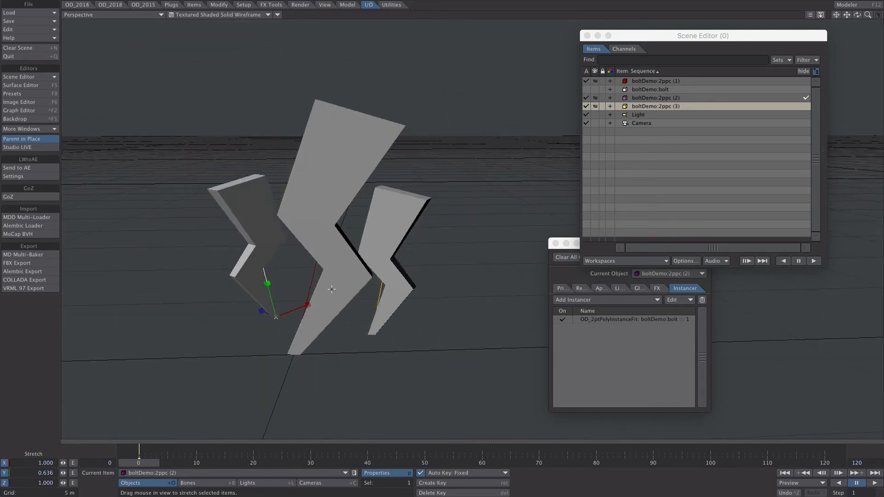
# - Rotate boltDemo:2ppc (1) in pitch to about 9.5°
pyautogui.click(310, 289)
pyautogui.press('y')
pyautogui.moveTo(297, 338); pyautogui.dragTo(301, 332)
pyautogui.click(837, 14)
pyautogui.moveTo(857, 15); pyautogui.dragTo(882, 15)
pyautogui.moveTo(846, 15); pyautogui.dragTo(691, 111)
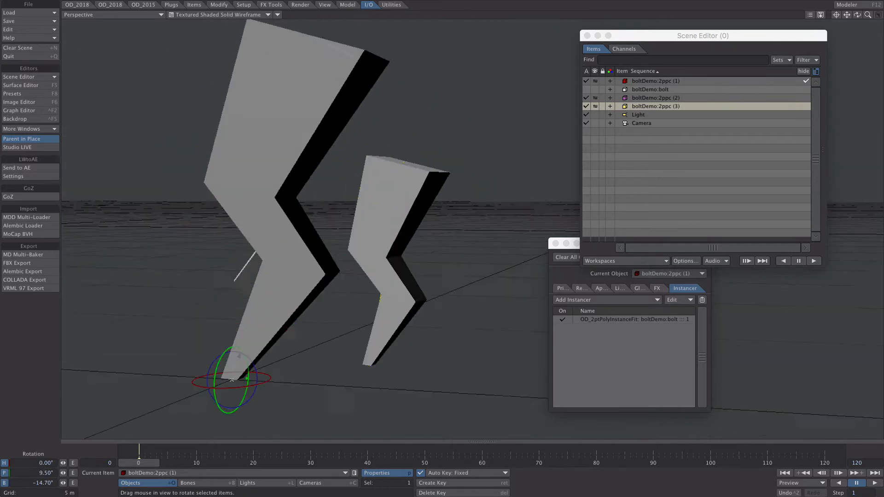
# - Select boltDemo:2ppc (3) and move it to about X 1.1 m, Y 600 mm and Z 1.4 m
pyautogui.moveTo(281, 299)
pyautogui.keyDown('alt'); pyautogui.mouseDown()
pyautogui.moveTo(308, 333)
pyautogui.moveTo(310, 315)
pyautogui.moveTo(279, 274)
pyautogui.moveTo(265, 271)
pyautogui.moveTo(277, 295)
pyautogui.mouseUp(); pyautogui.keyUp('alt')
pyautogui.press('h')
pyautogui.click(261, 273)
pyautogui.press('t')
pyautogui.moveTo(296, 343); pyautogui.dragTo(306, 343)
pyautogui.moveTo(267, 308); pyautogui.dragTo(318, 325)
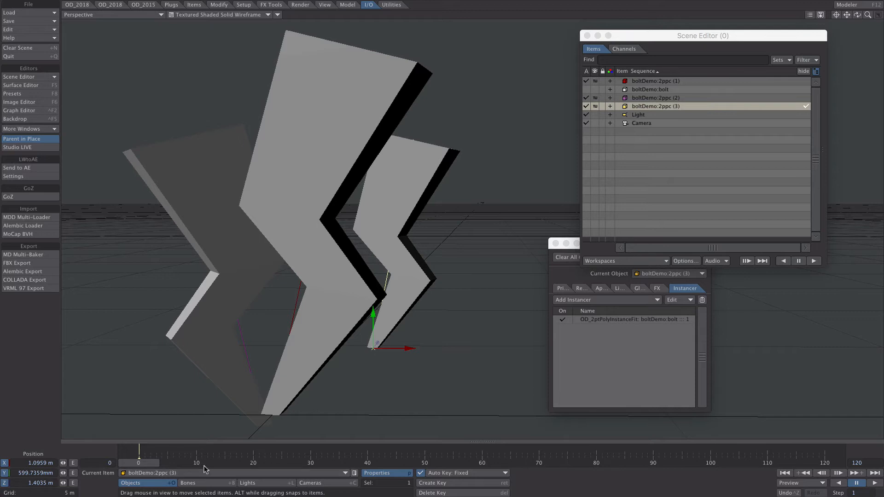
# - Select all three boltDemo:2ppc lines, shift their existing keyframe to frame 9, and create a motion key at frame 0
pyautogui.click(659, 109)
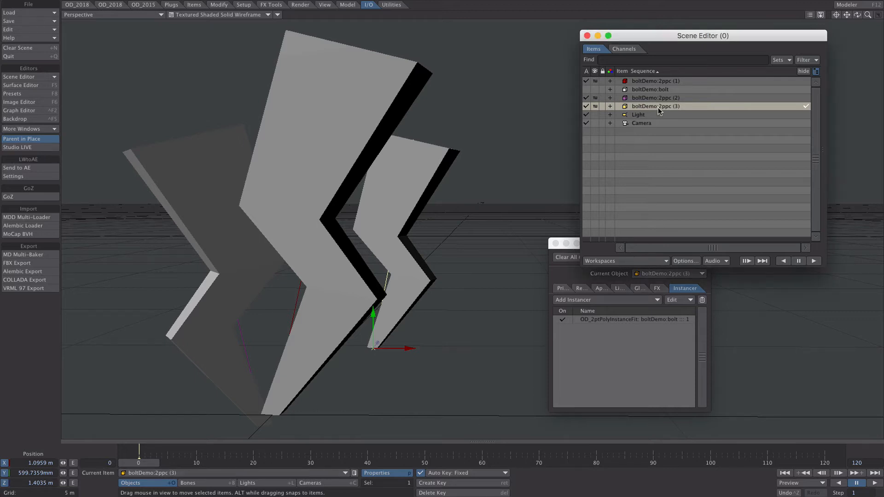
pyautogui.keyDown('ctrl'); pyautogui.click(658, 98); pyautogui.keyUp('ctrl')
pyautogui.keyDown('ctrl'); pyautogui.click(659, 81); pyautogui.keyUp('ctrl')
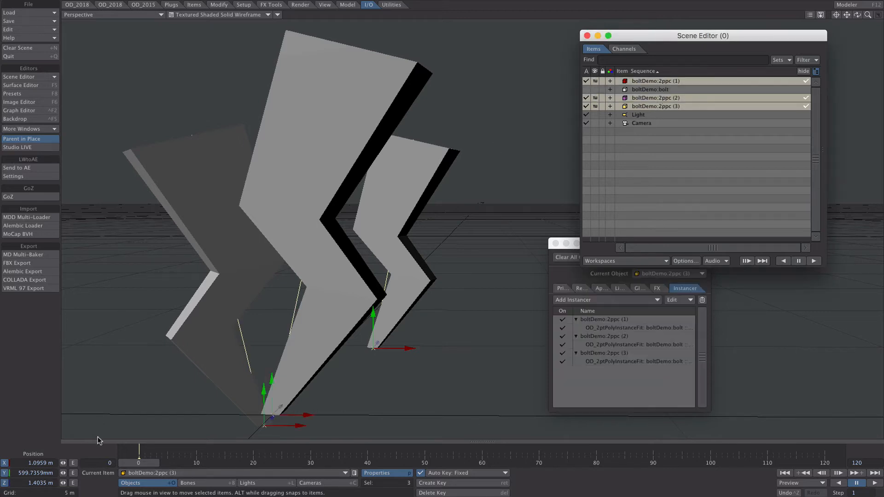
pyautogui.click(140, 450)
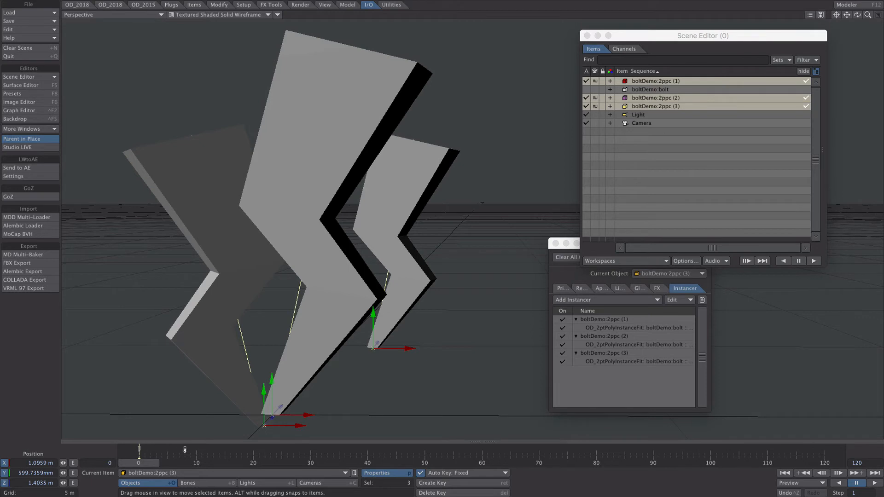
pyautogui.press('Return')
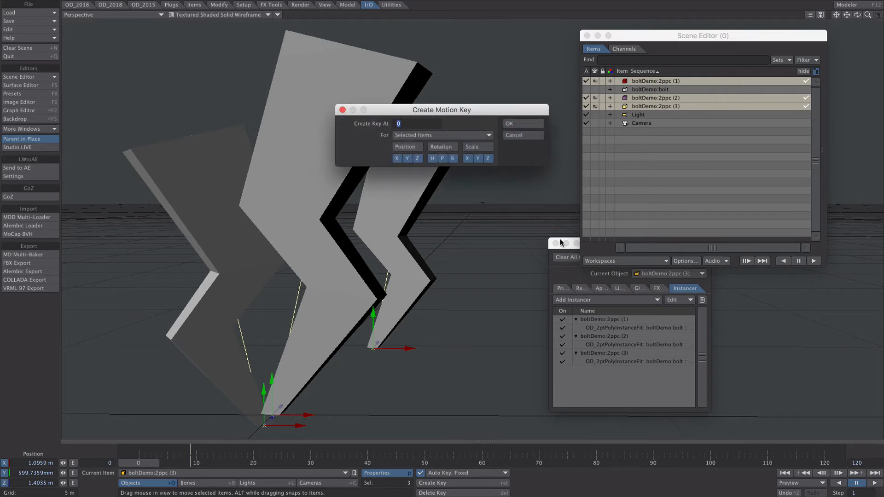
pyautogui.click(522, 124)
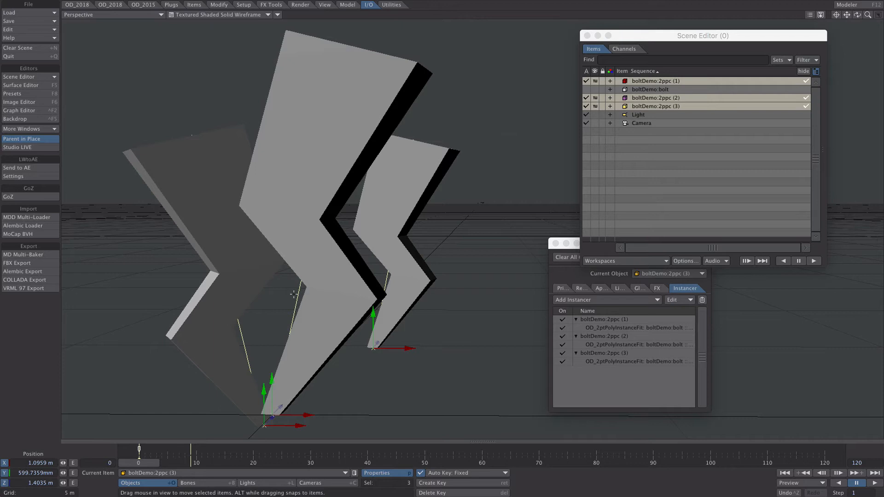
# - Set the coordinate system to Local and raise the three lines along their own Y axes, with boltDemo:2ppc (3) at about Y 8.24 m
pyautogui.click(219, 5)
pyautogui.click(29, 363)
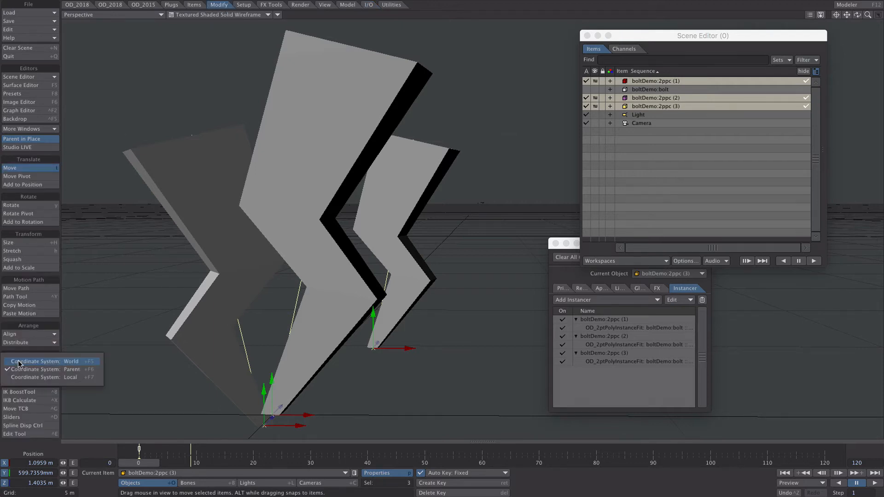
pyautogui.click(56, 377)
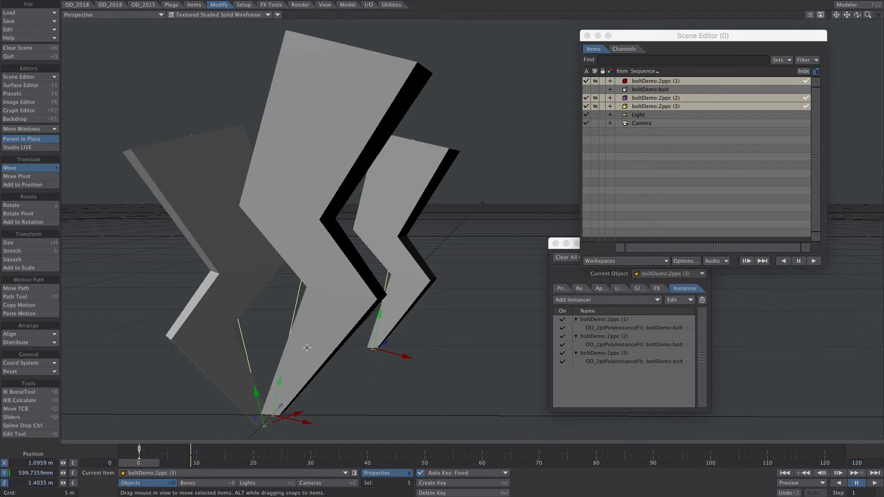
pyautogui.moveTo(256, 391); pyautogui.dragTo(160, 2)
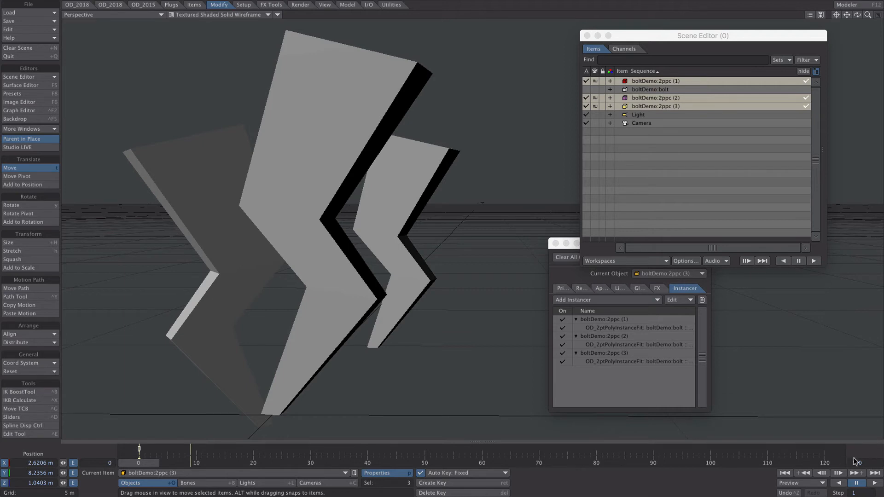
# - Set the scene's last frame to 20 and move the lines' landing key to frame 6 while playing the animation
pyautogui.write('20')
pyautogui.press('Return')
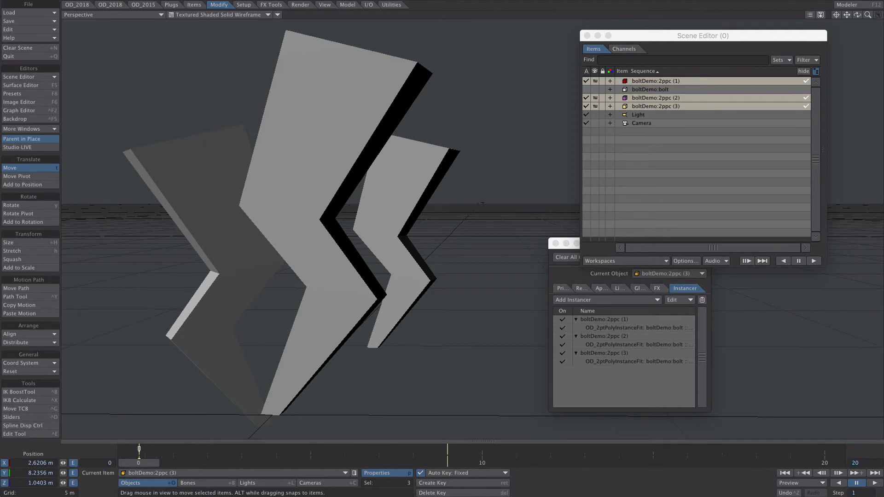
pyautogui.click(875, 483)
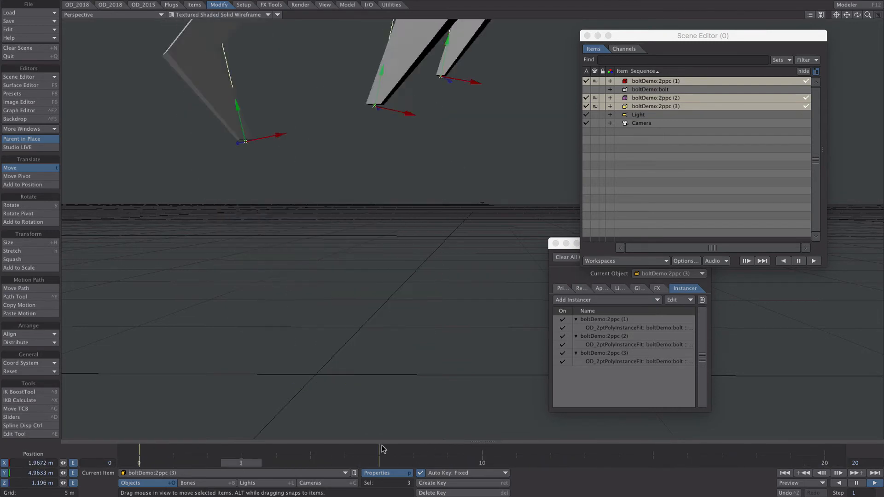
pyautogui.click(660, 235)
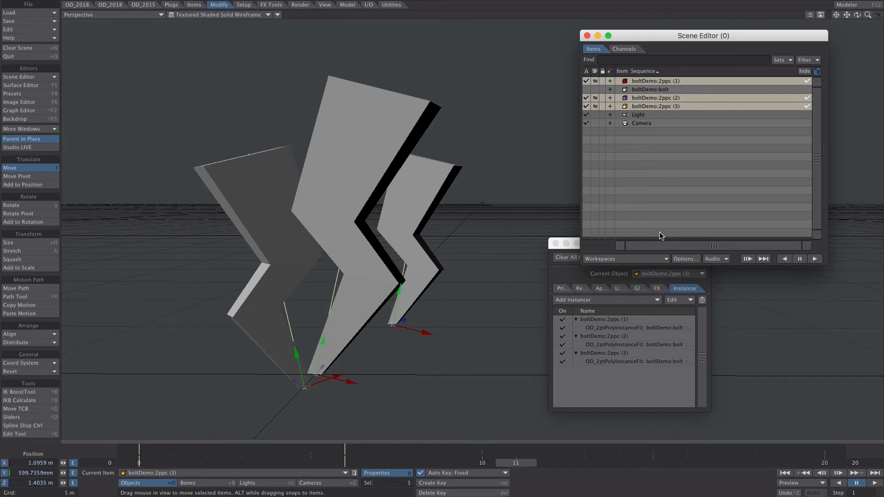
# - Launch ShiftKeys+ and rearrange the Scene Editor so its dope sheet shows beside the item list
pyautogui.click(176, 6)
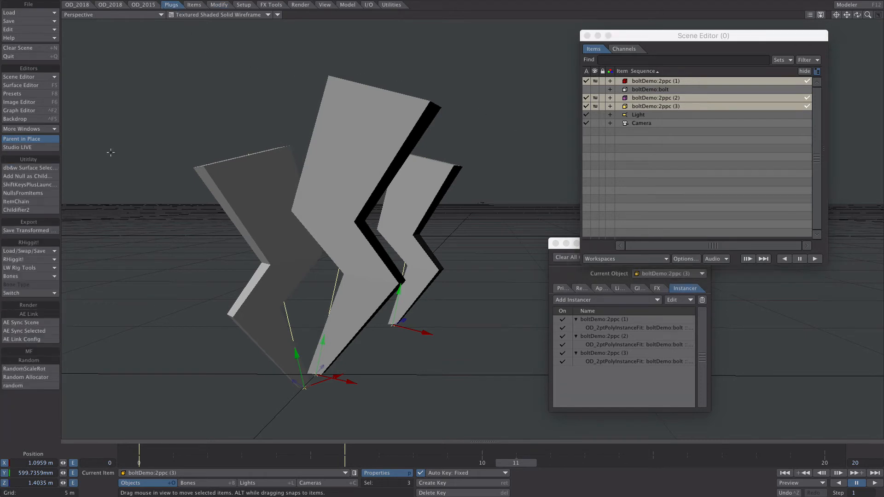
pyautogui.click(45, 186)
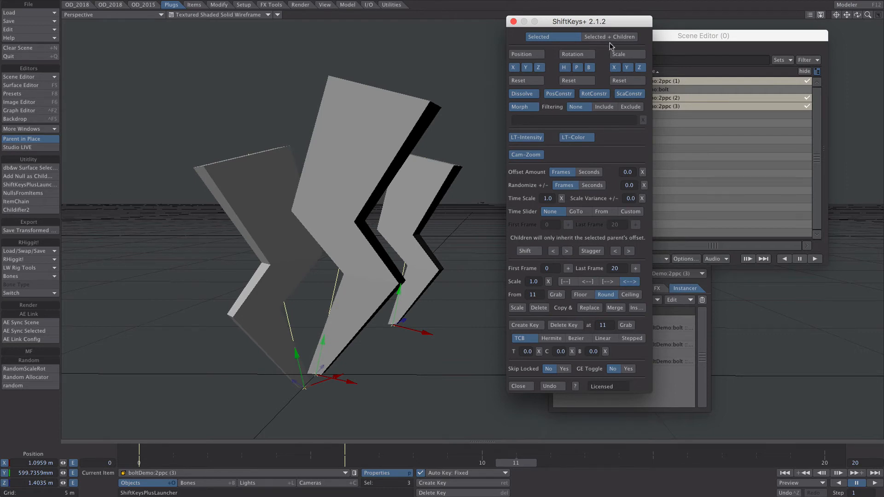
pyautogui.moveTo(728, 37); pyautogui.dragTo(733, 36)
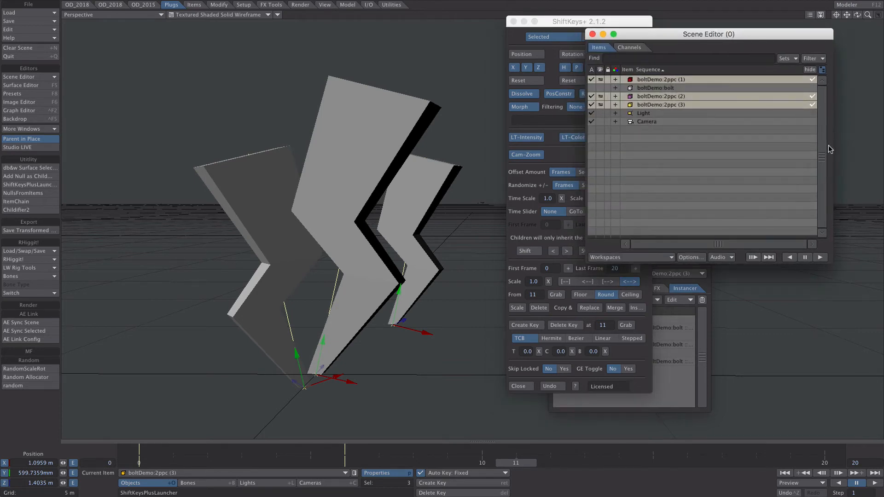
pyautogui.moveTo(830, 149); pyautogui.dragTo(707, 148)
pyautogui.moveTo(663, 35); pyautogui.dragTo(700, 27)
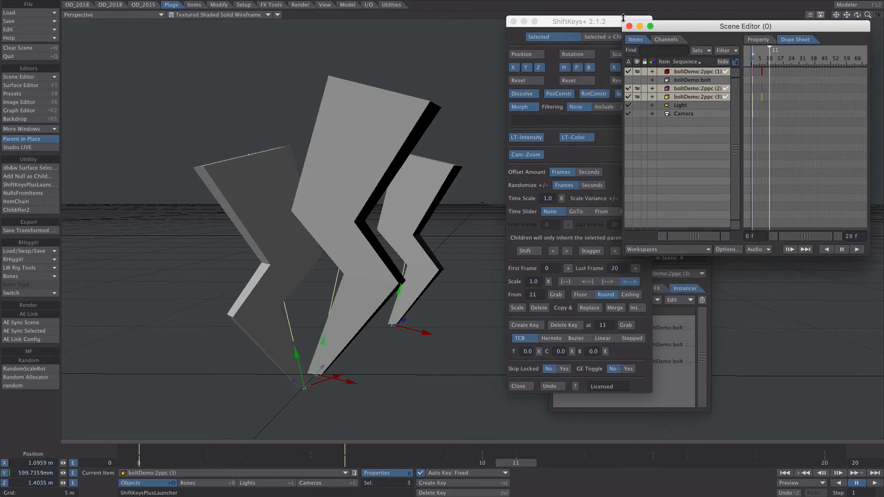
# - Stagger the three lines' keys by 3 frames each with ShiftKeys+, check the timing in playback, and close the tool
pyautogui.click(611, 23)
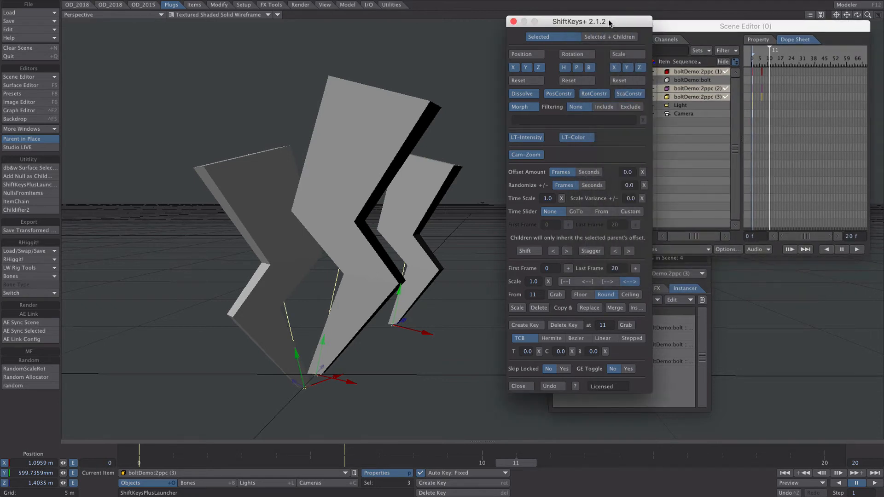
pyautogui.click(628, 251)
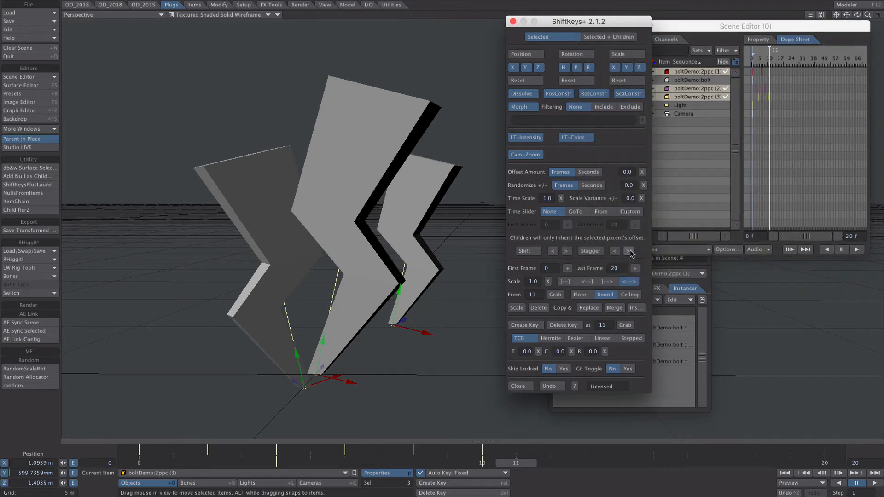
pyautogui.click(875, 483)
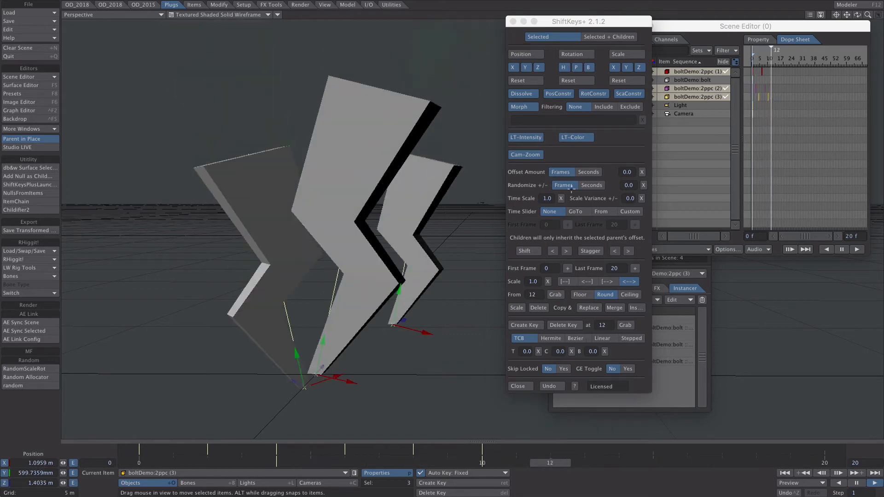
pyautogui.click(628, 251)
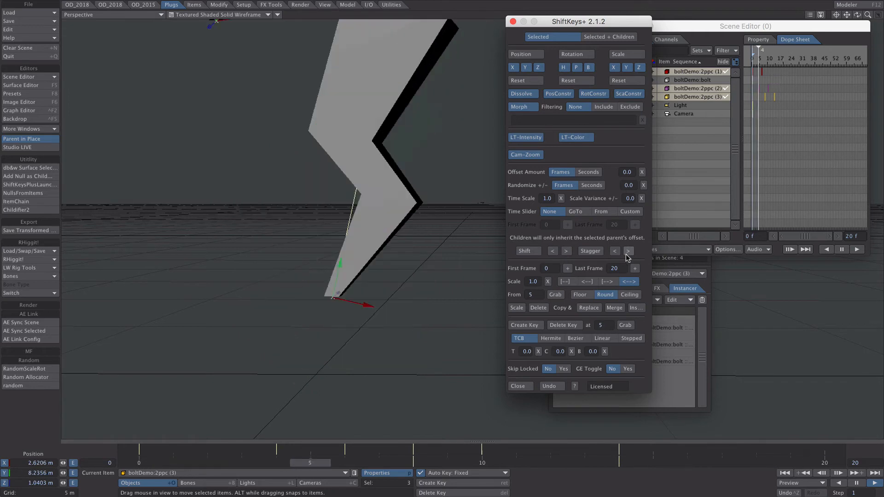
pyautogui.click(615, 251)
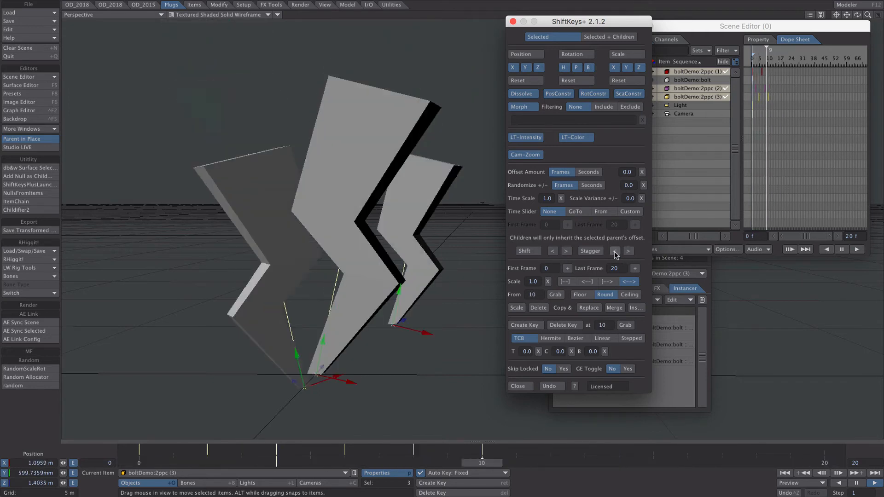
pyautogui.click(628, 251)
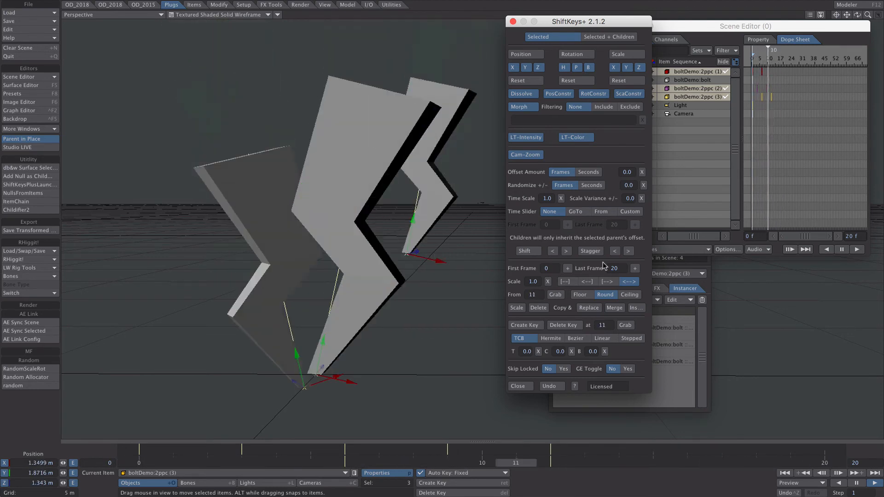
pyautogui.click(513, 21)
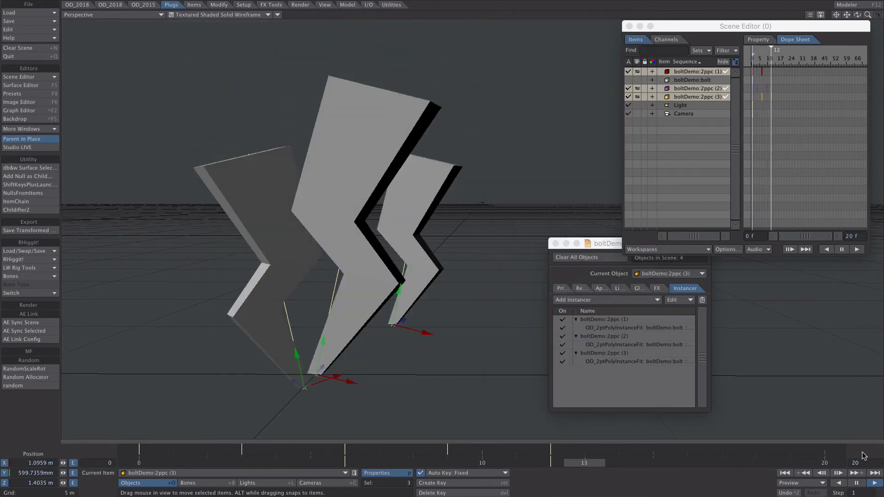
pyautogui.click(857, 484)
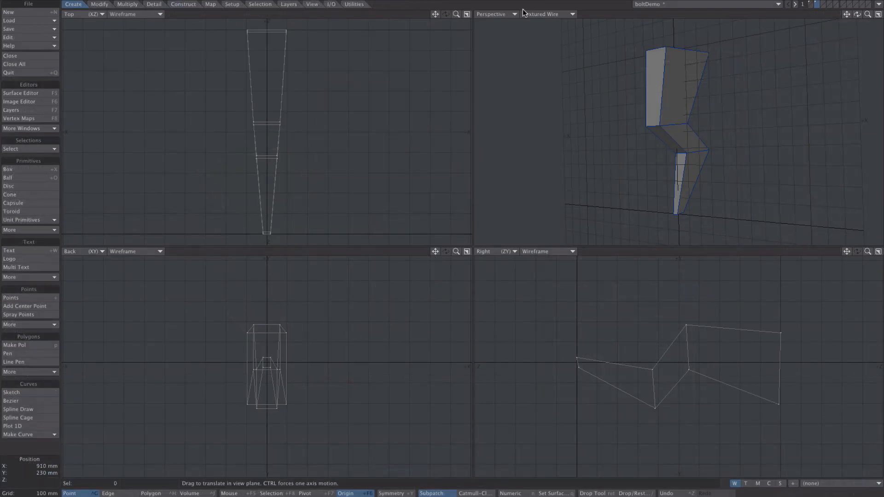
# - In Modeler, select the upper point of the first layer's two-point polygon and create a weight map named "end" with a 100% initial value
pyautogui.click(810, 4)
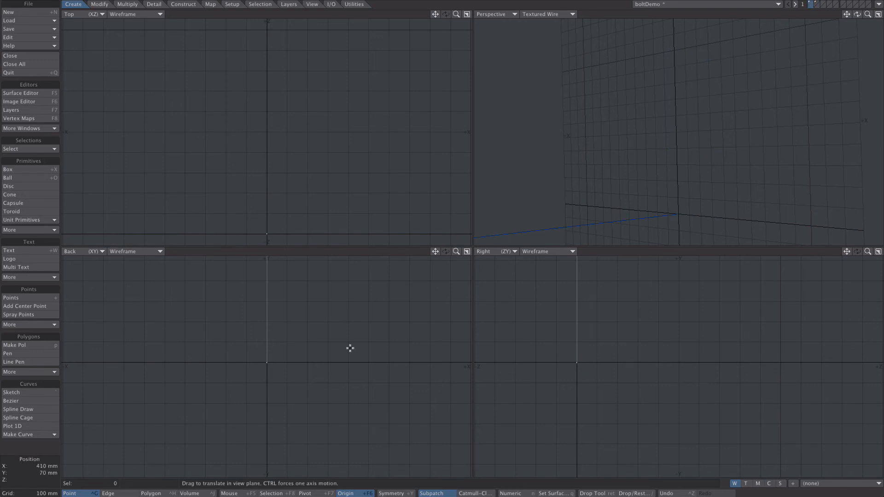
pyautogui.press('a')
pyautogui.press('Return')
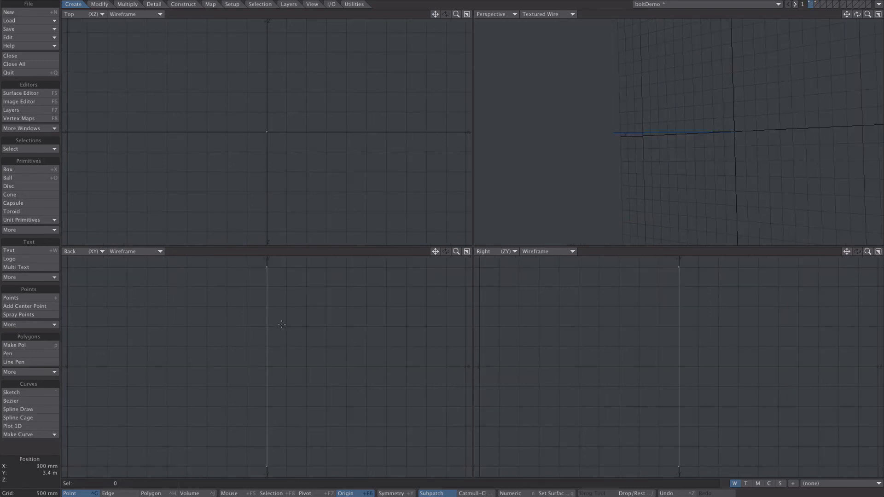
pyautogui.moveTo(311, 299)
pyautogui.mouseDown(button='right')
pyautogui.moveTo(191, 256)
pyautogui.moveTo(315, 286)
pyautogui.mouseUp(button='right')
pyautogui.moveTo(488, 3); pyautogui.dragTo(403, 148)
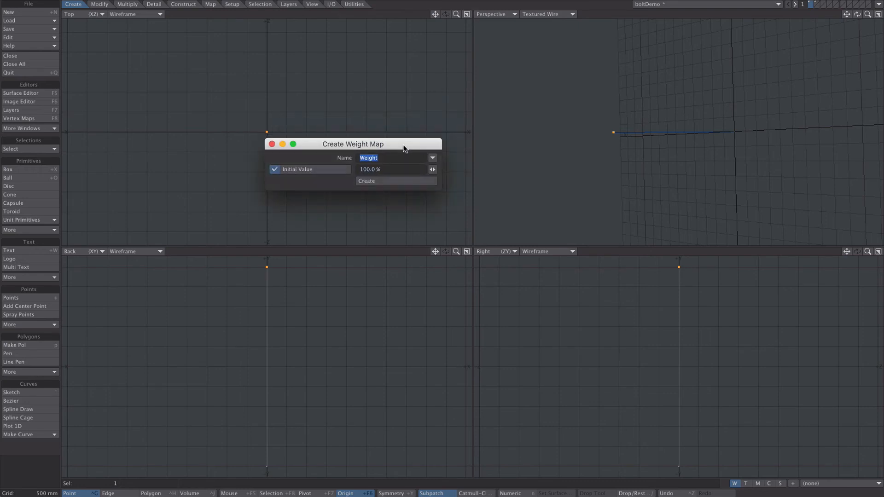
pyautogui.write('end')
pyautogui.click(373, 181)
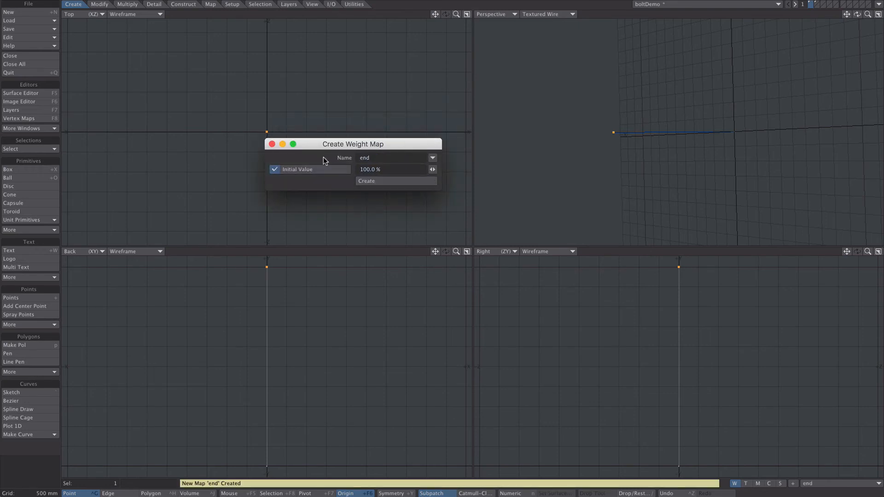
pyautogui.click(272, 145)
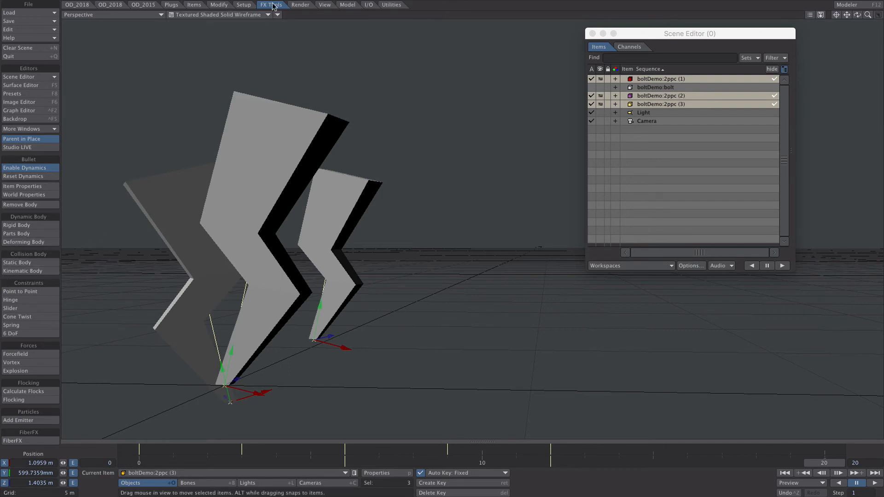
# - Back in Layout, make the three boltDemo:2ppc lines Bullet deforming bodies and open their dynamics item properties
pyautogui.click(35, 243)
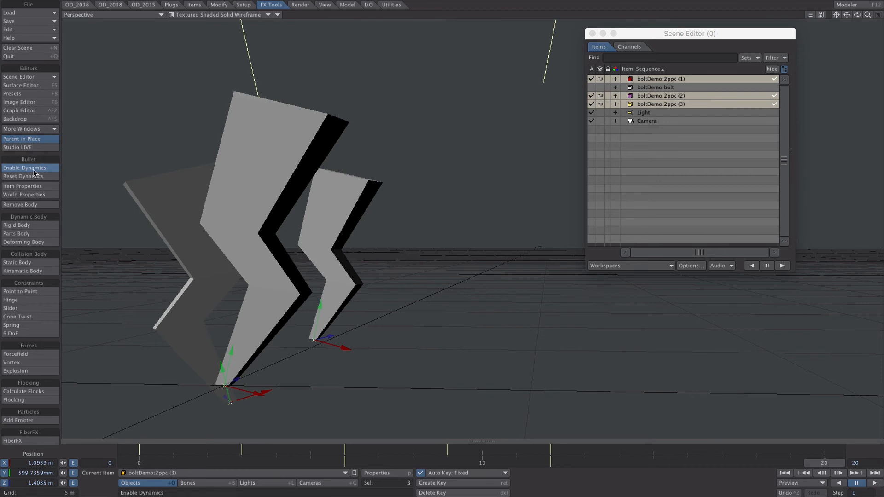
pyautogui.click(21, 188)
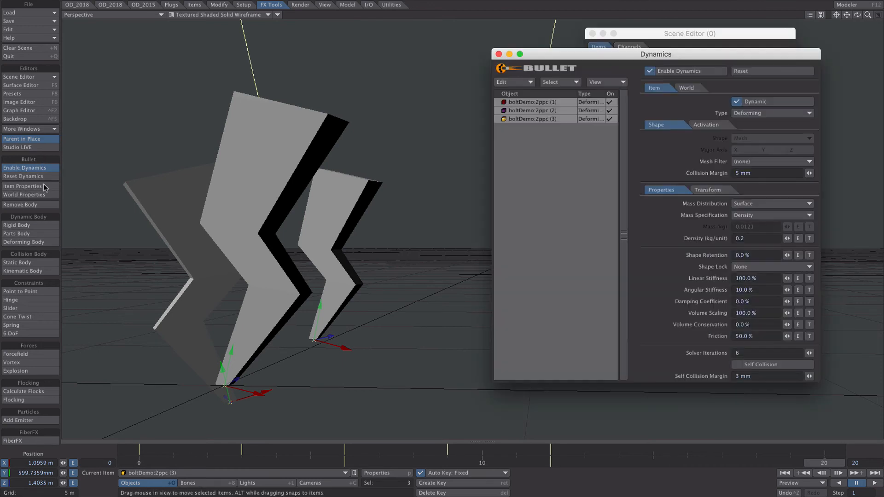
pyautogui.moveTo(637, 58); pyautogui.dragTo(623, 40)
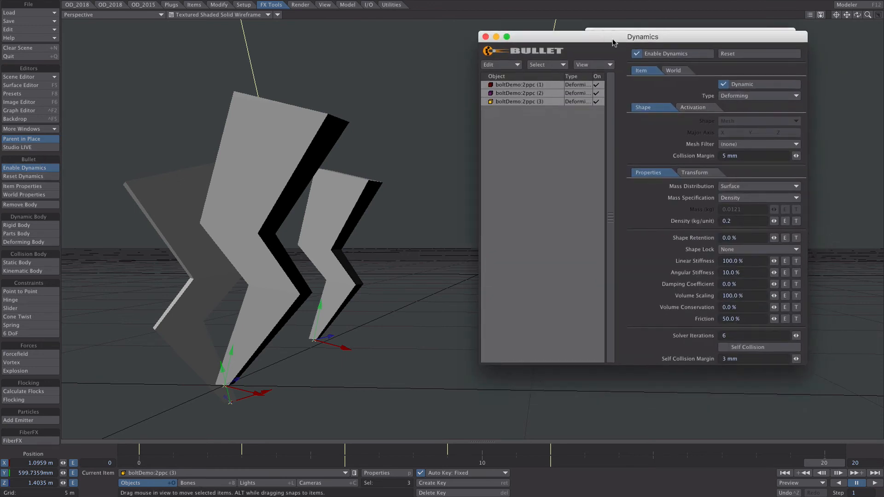
# - Extend the scene's last frame to 100 and play the deforming-body simulation
pyautogui.keyDown('ctrl'); pyautogui.keyDown('alt'); pyautogui.moveTo(396, 234); pyautogui.dragTo(343, 233); pyautogui.keyUp('alt'); pyautogui.keyUp('ctrl')
pyautogui.keyDown('alt'); pyautogui.keyDown('shift'); pyautogui.moveTo(465, 158); pyautogui.dragTo(308, 175); pyautogui.keyUp('shift'); pyautogui.keyUp('alt')
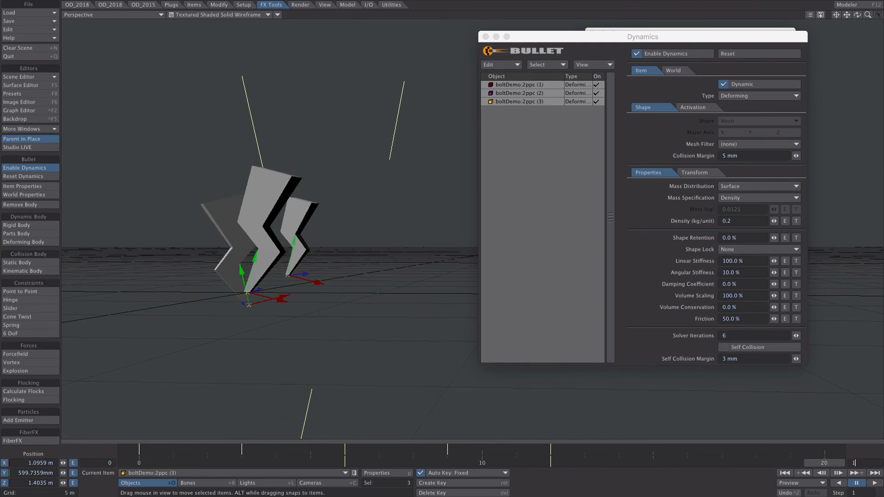
pyautogui.press('Return')
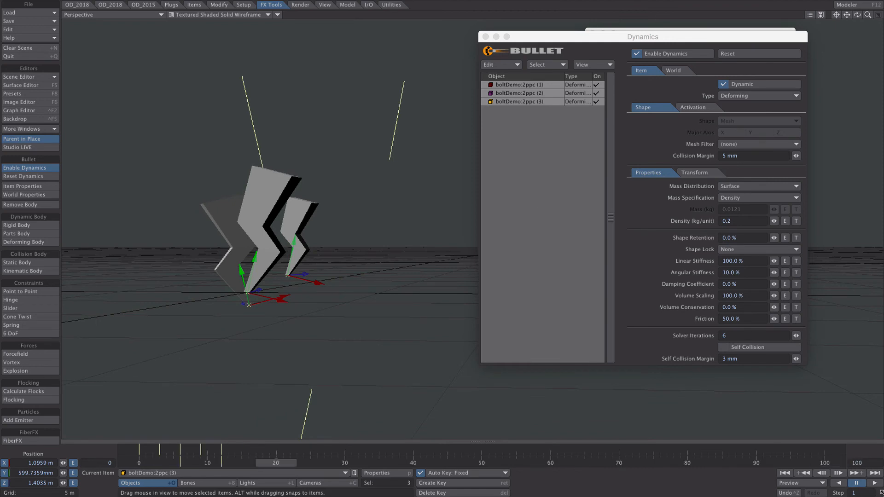
pyautogui.click(875, 483)
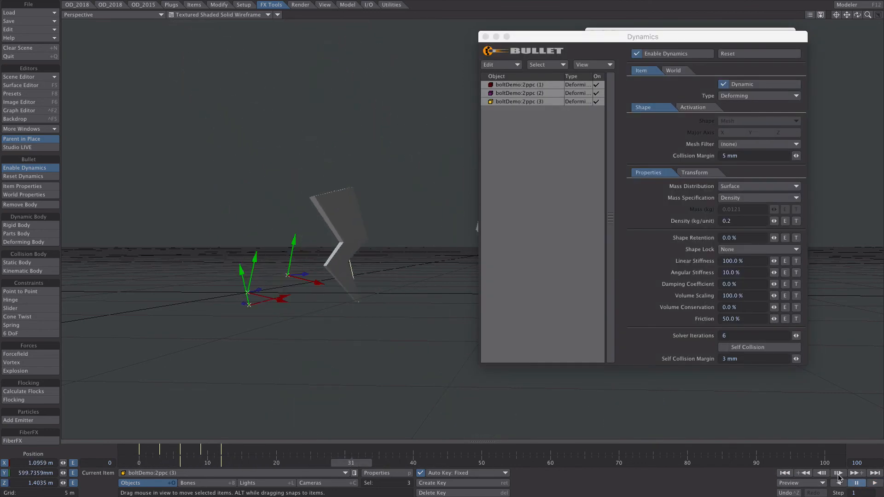
# - From frame 0, set the three lines' Mesh Filter to end and Shape Lock to Translation & Rotation, and play the simulation
pyautogui.click(785, 473)
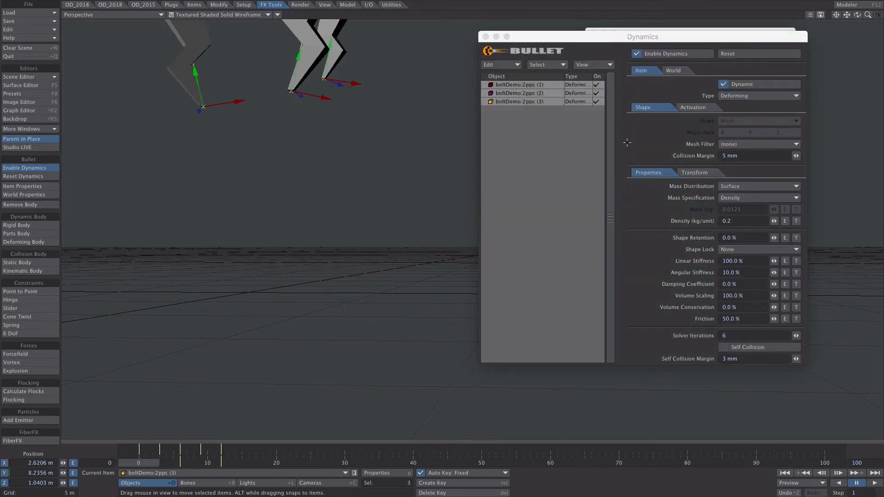
pyautogui.click(665, 161)
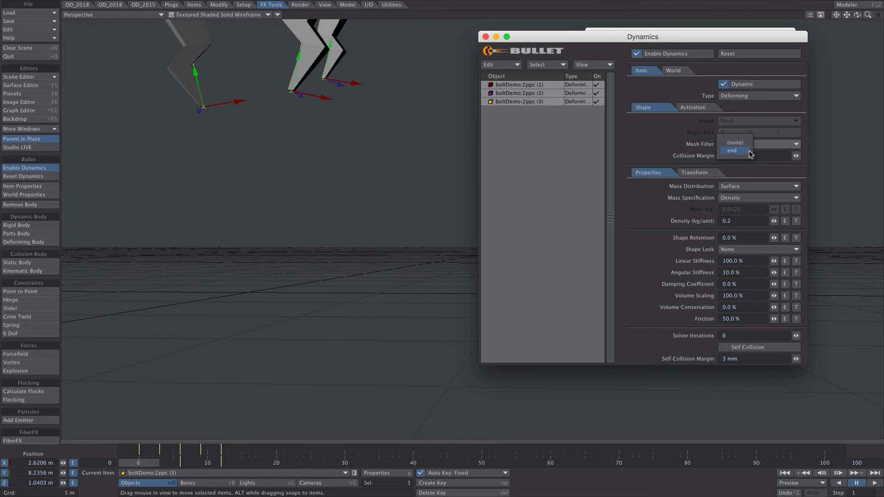
pyautogui.click(734, 150)
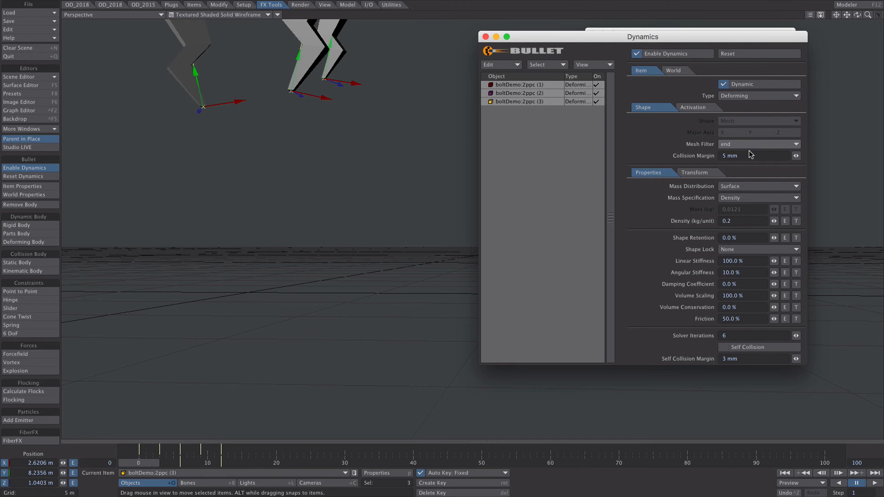
pyautogui.click(739, 250)
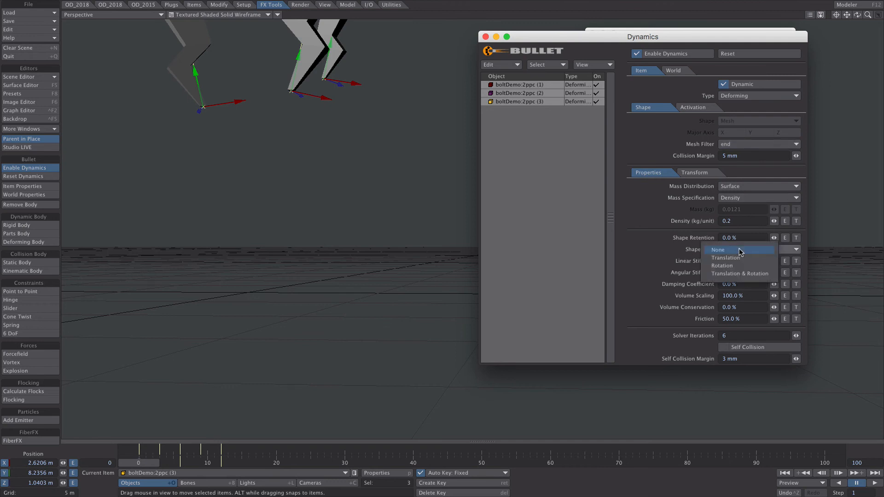
pyautogui.click(764, 275)
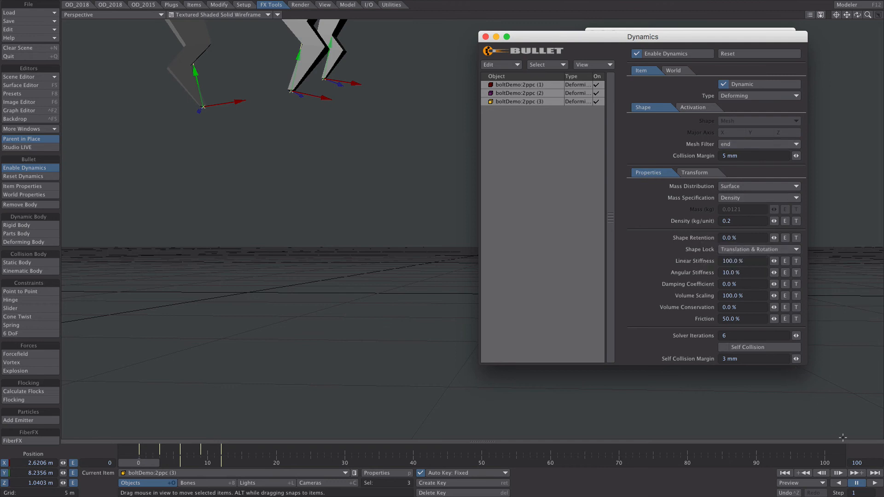
pyautogui.click(874, 481)
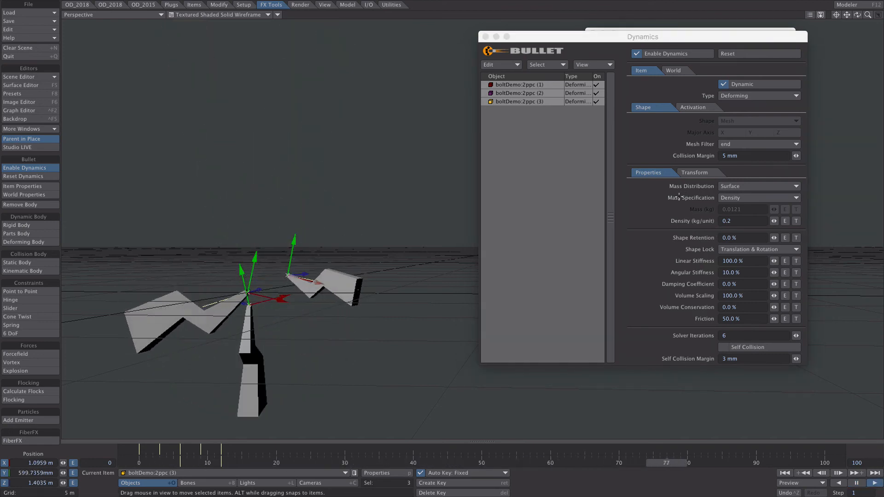
# - Set the Shape Retention of the three deforming bodies to 10%
pyautogui.click(730, 238)
pyautogui.write('10')
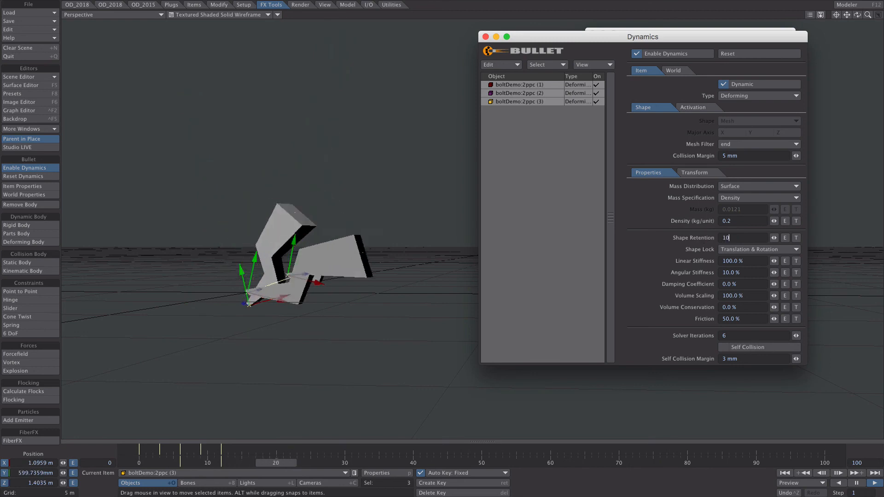
pyautogui.press('Tab')
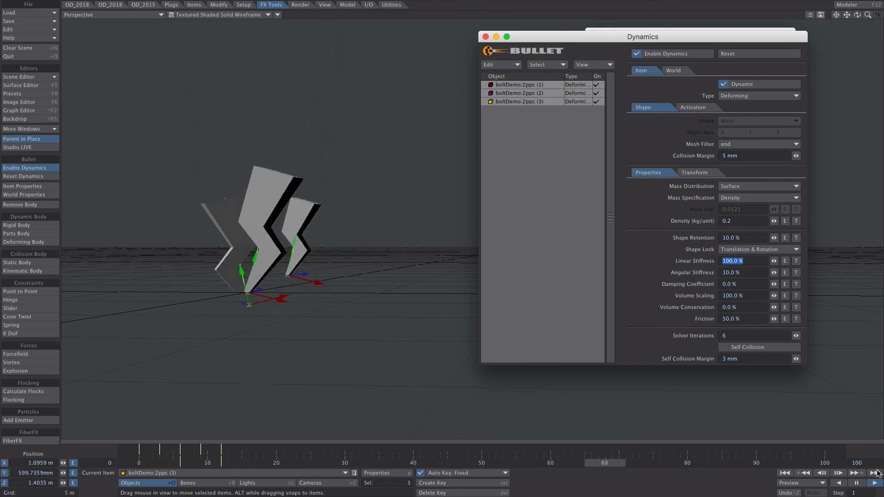
# - Shorten the scene by setting its last frame to 50
pyautogui.click(846, 464)
pyautogui.write('50')
pyautogui.press('Return')
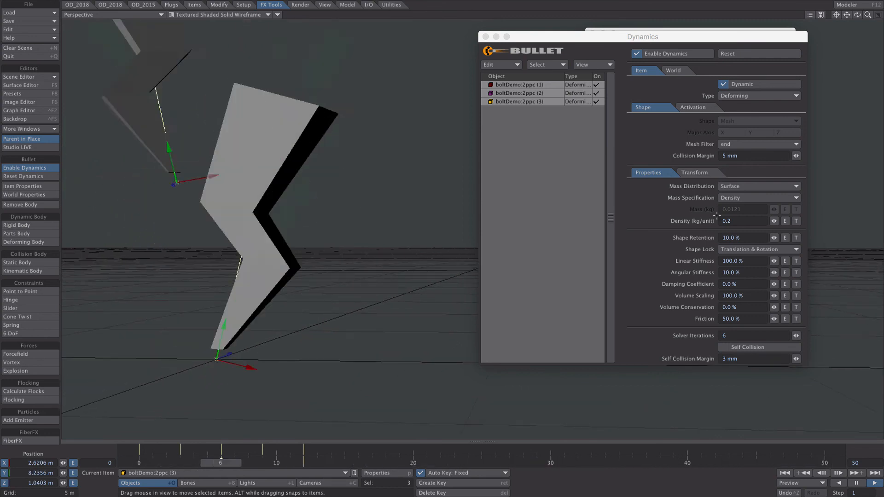
# - Set the Linear Stiffness of the three deforming lines to 1% and check the bolts' reaction in the viewport
pyautogui.click(756, 261)
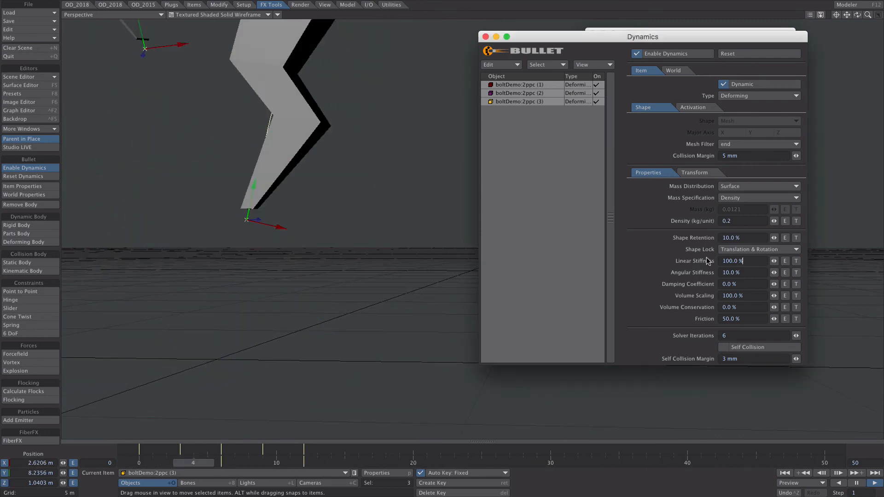
pyautogui.write('1')
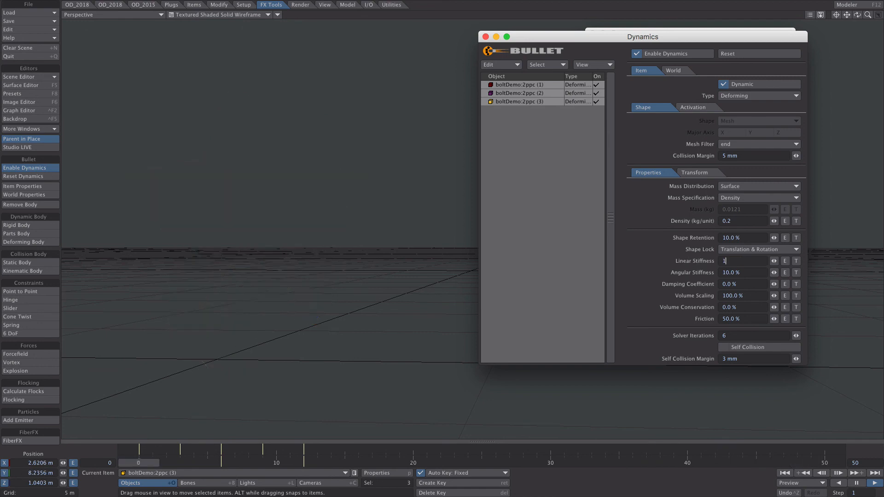
pyautogui.press('Tab')
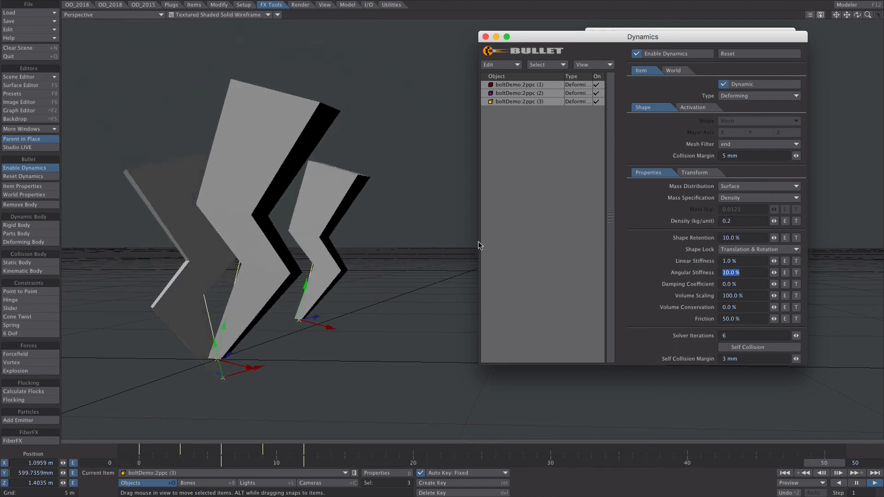
pyautogui.click(405, 250)
pyautogui.scroll(-3, 405, 250)
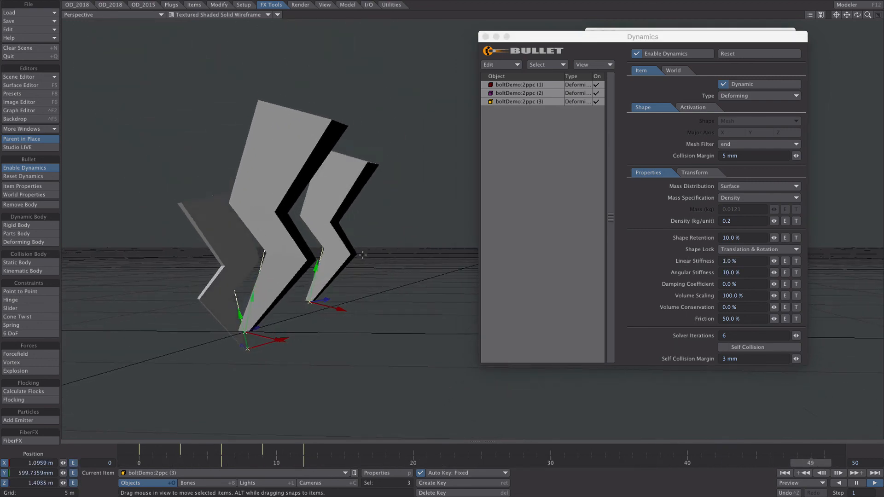
# - Set the deforming bodies' Damping Coefficient to 2% and Angular Stiffness to 1%
pyautogui.click(738, 283)
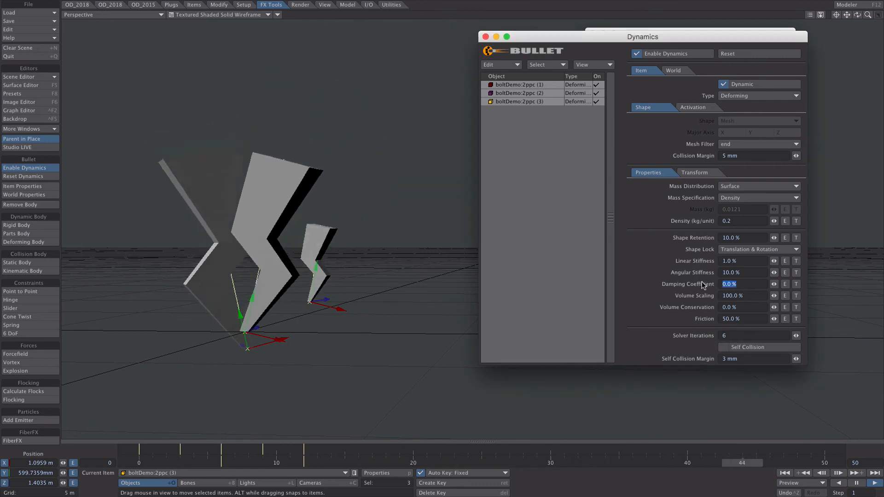
pyautogui.write('2')
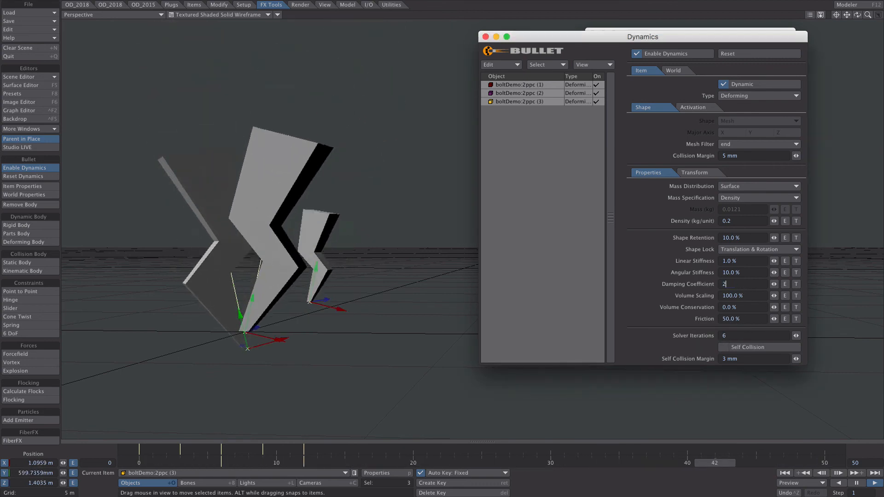
pyautogui.press('Tab')
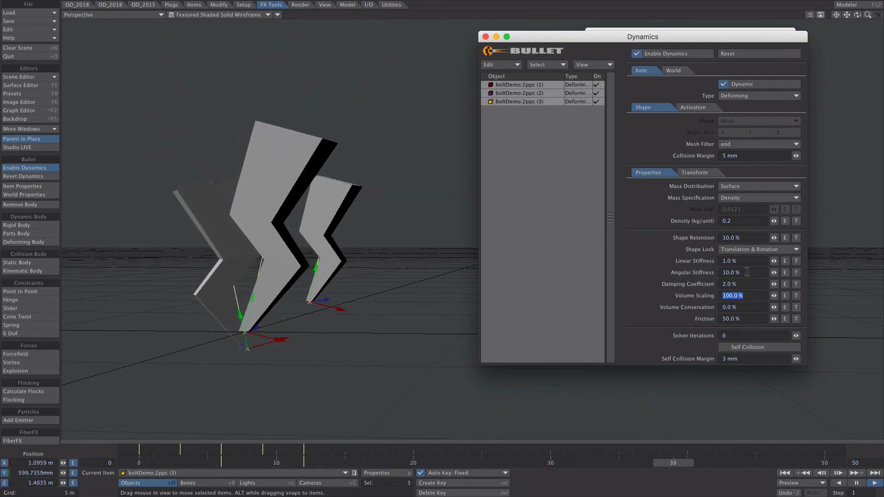
pyautogui.write('1')
pyautogui.press('Tab')
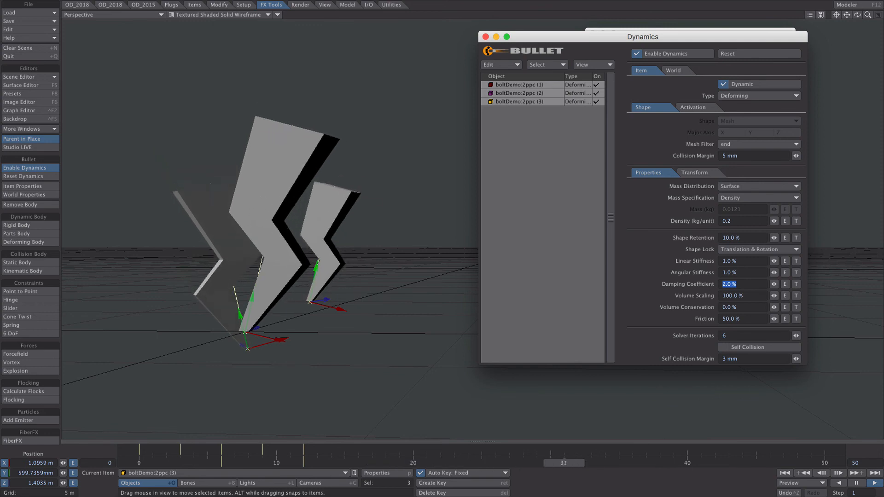
# - Try Linear Stiffness values of 5% and 10% on the three lines while the simulation plays
pyautogui.moveTo(739, 262); pyautogui.dragTo(700, 263)
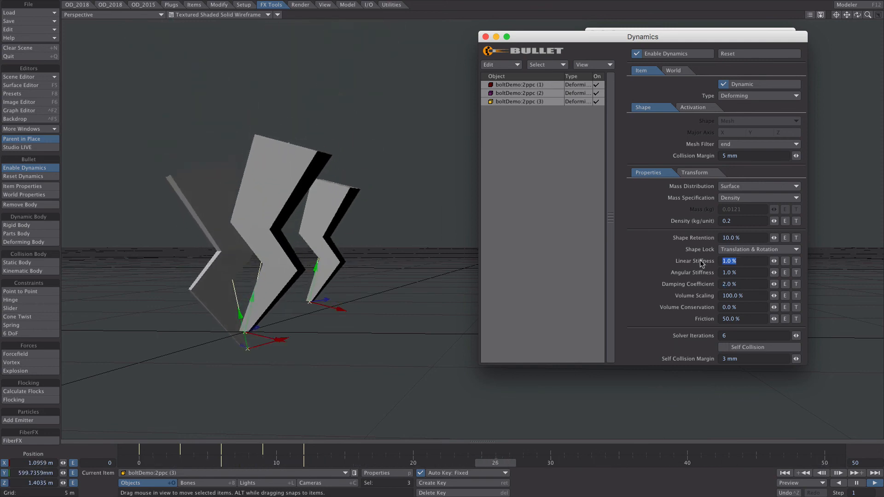
pyautogui.write('5')
pyautogui.press('Tab')
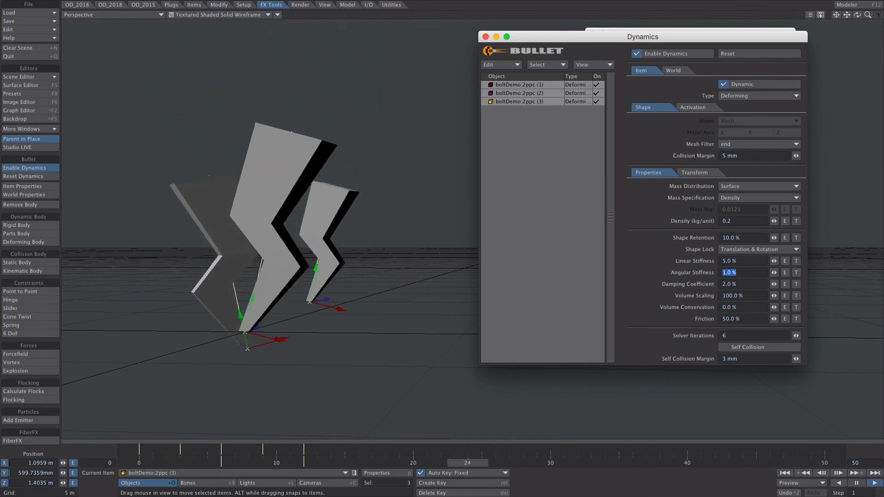
pyautogui.click(743, 261)
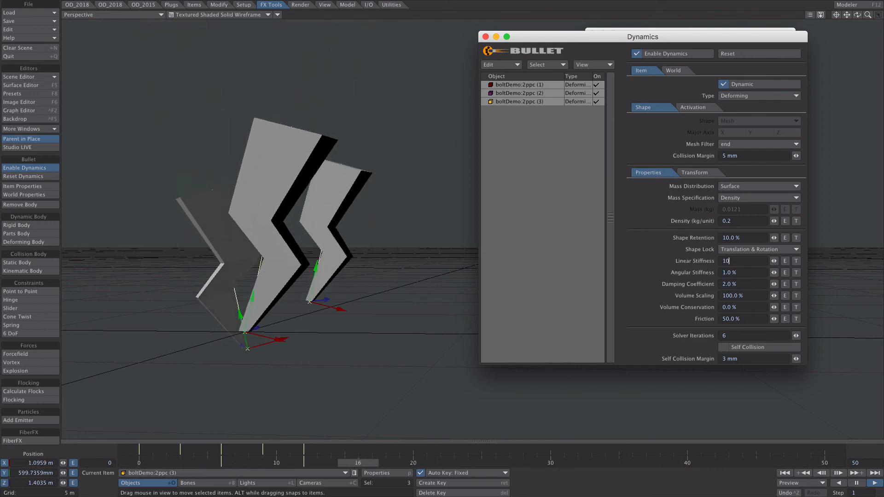
pyautogui.write('10')
pyautogui.press('Tab')
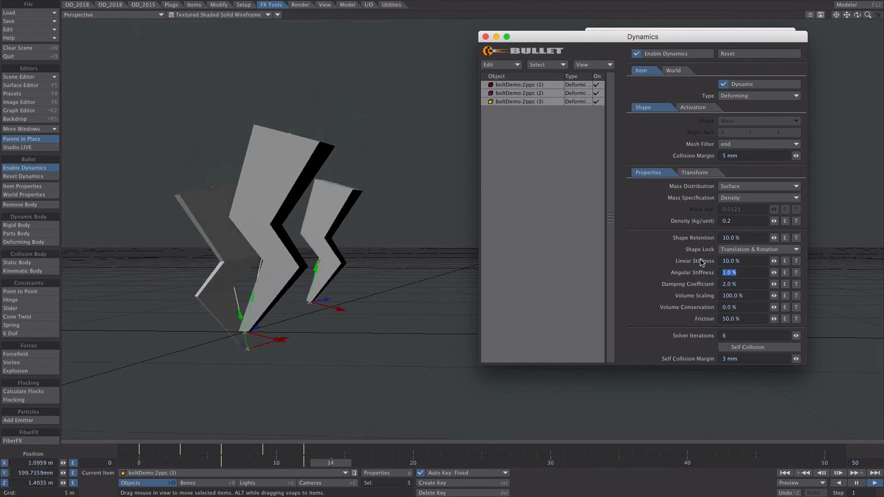
# - Try a Damping Coefficient of 10% together with a Linear Stiffness of 2% on the lines
pyautogui.click(743, 285)
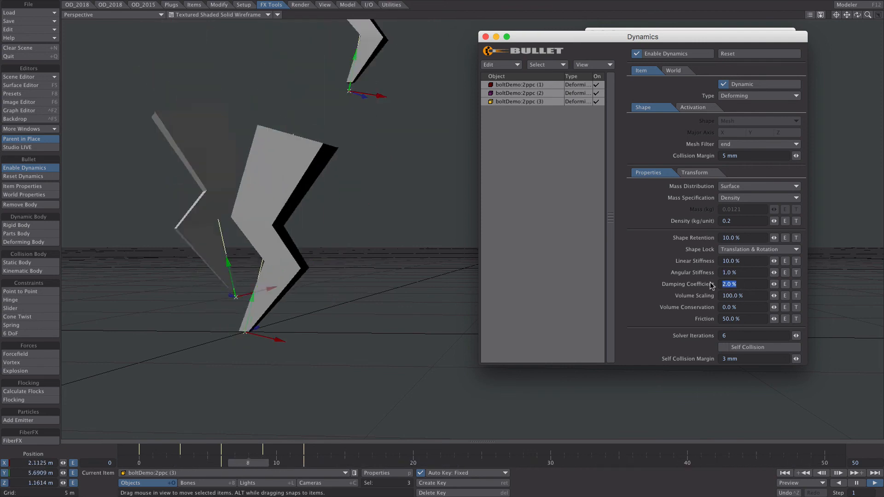
pyautogui.write('10')
pyautogui.press('Tab')
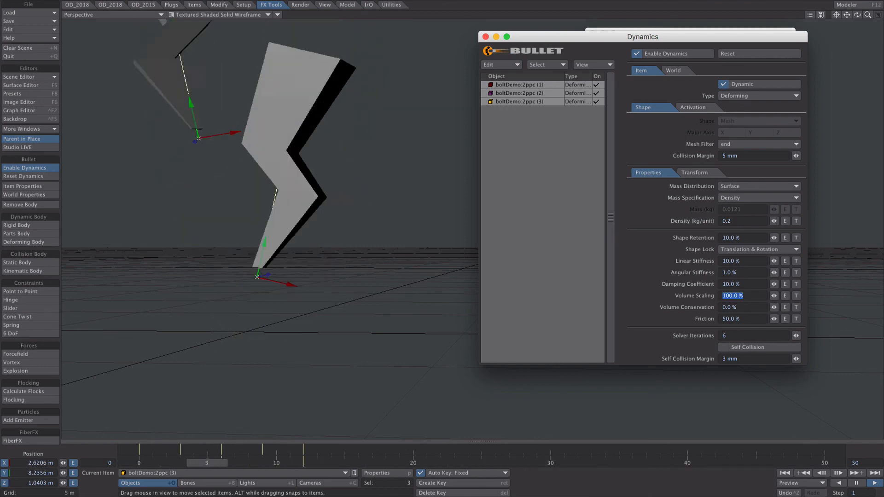
pyautogui.click(747, 261)
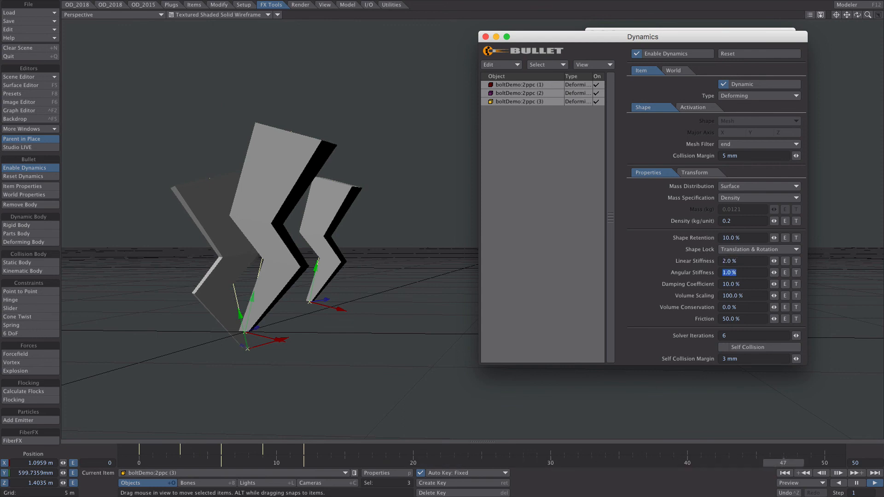
pyautogui.write('2')
pyautogui.press('Tab')
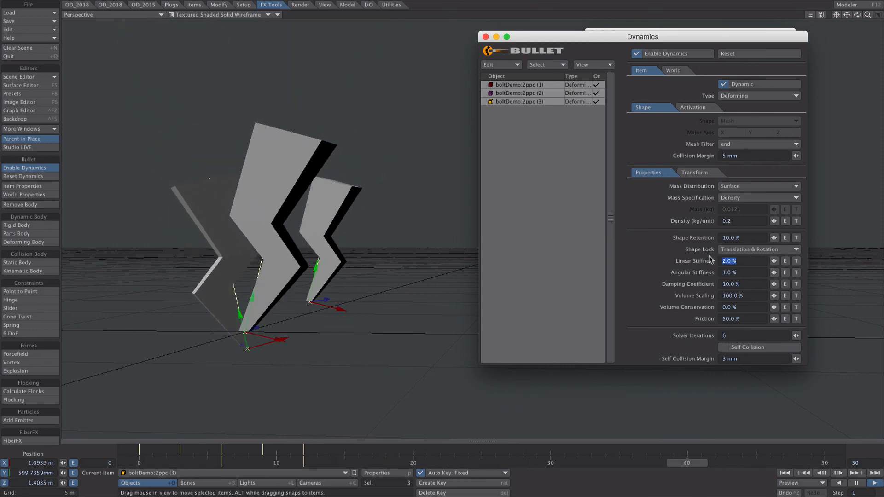
# - Set the lines' Linear Stiffness to 1% and Damping Coefficient to 2%
pyautogui.write('1')
pyautogui.press('Tab')
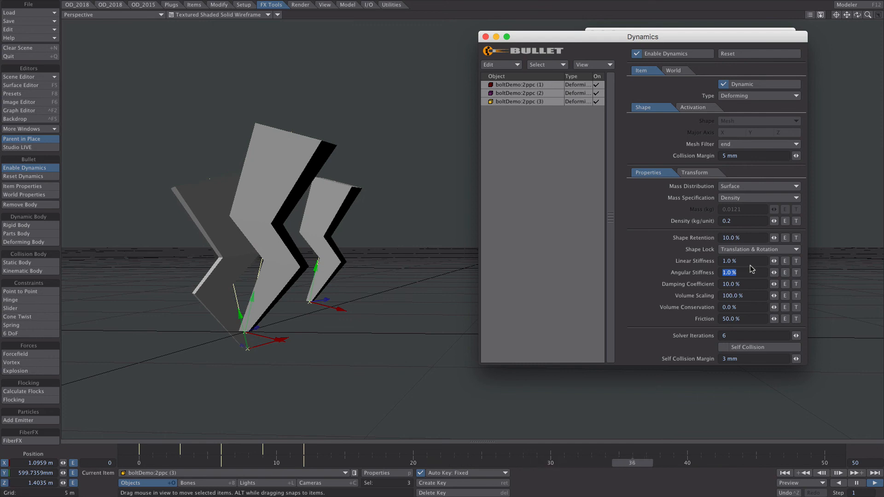
pyautogui.press('Tab')
pyautogui.write('2')
pyautogui.press('Tab')
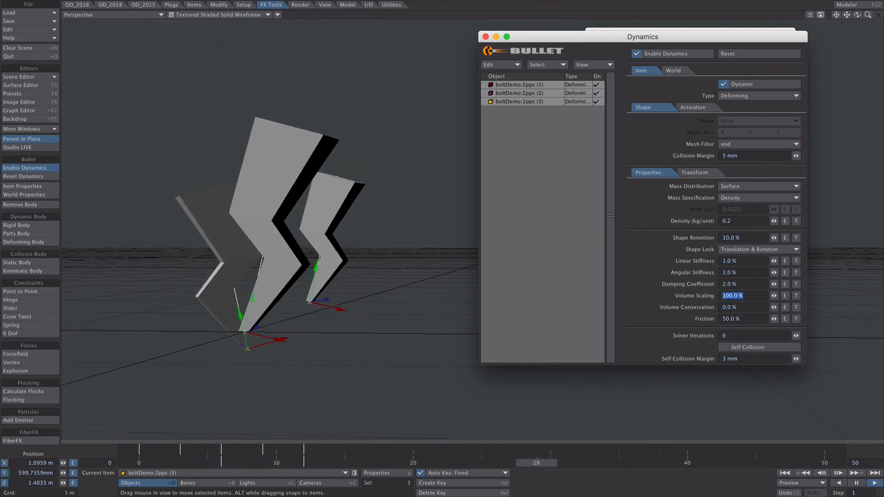